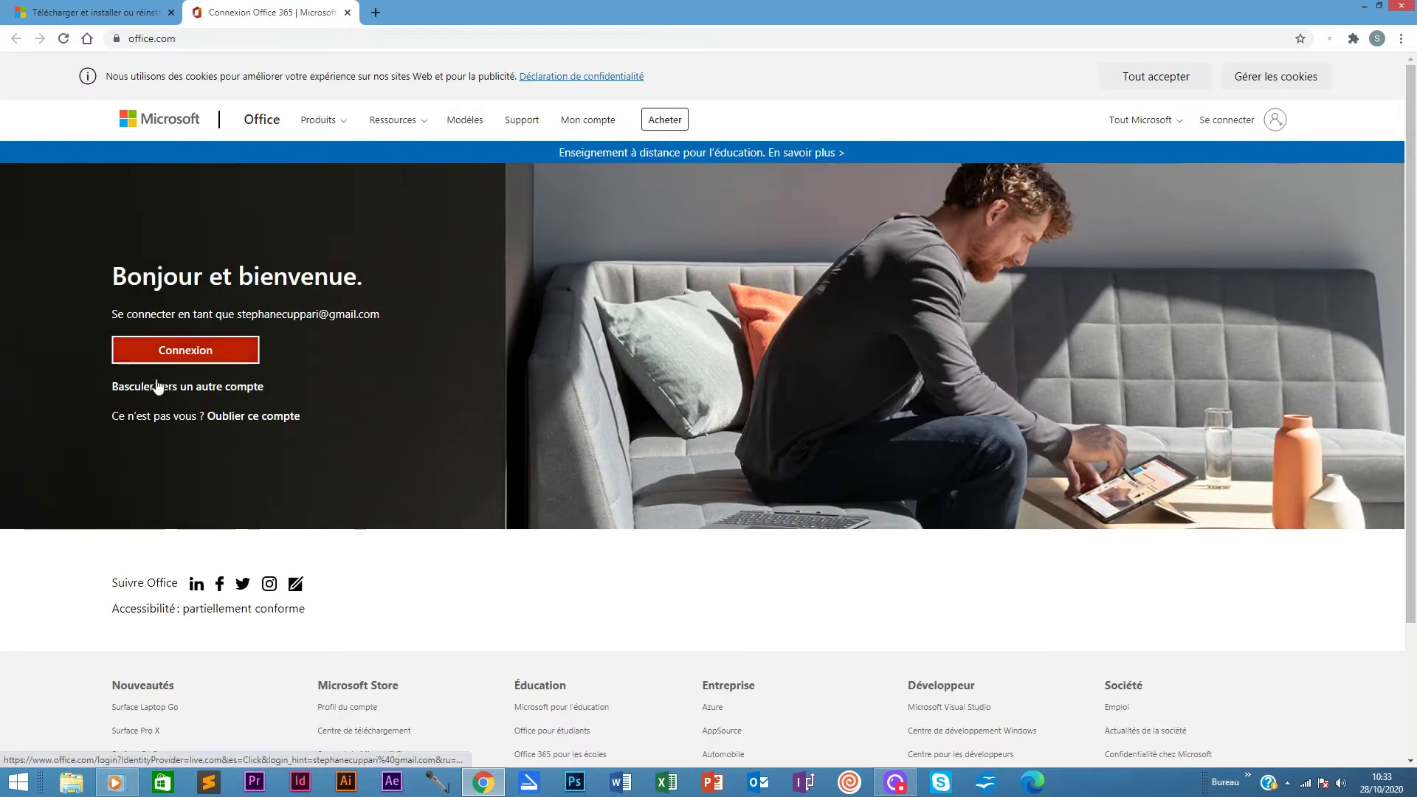
Switch to the work account, enter its e-mail and password, and sign in to Office.com
left_click(192, 388)
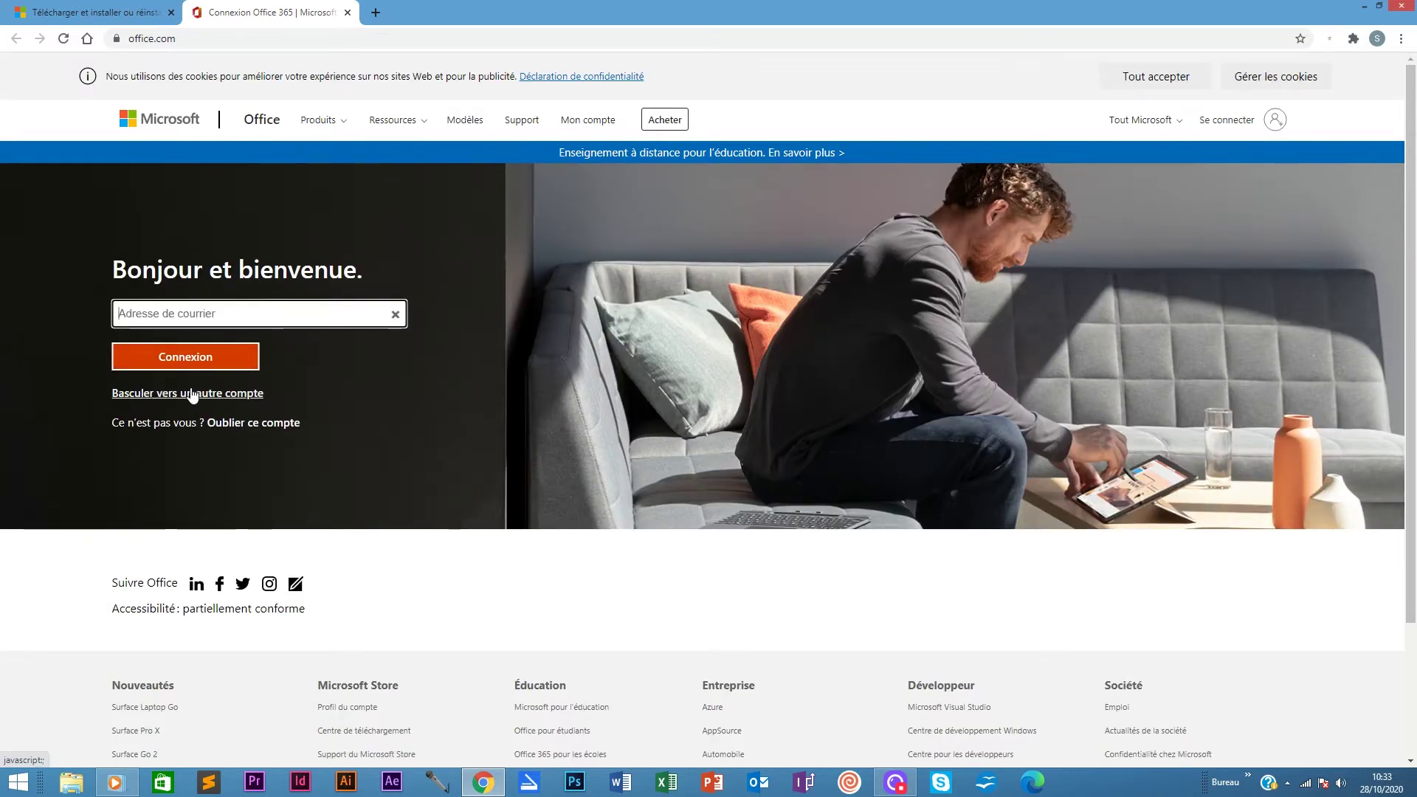
left_click(200, 313)
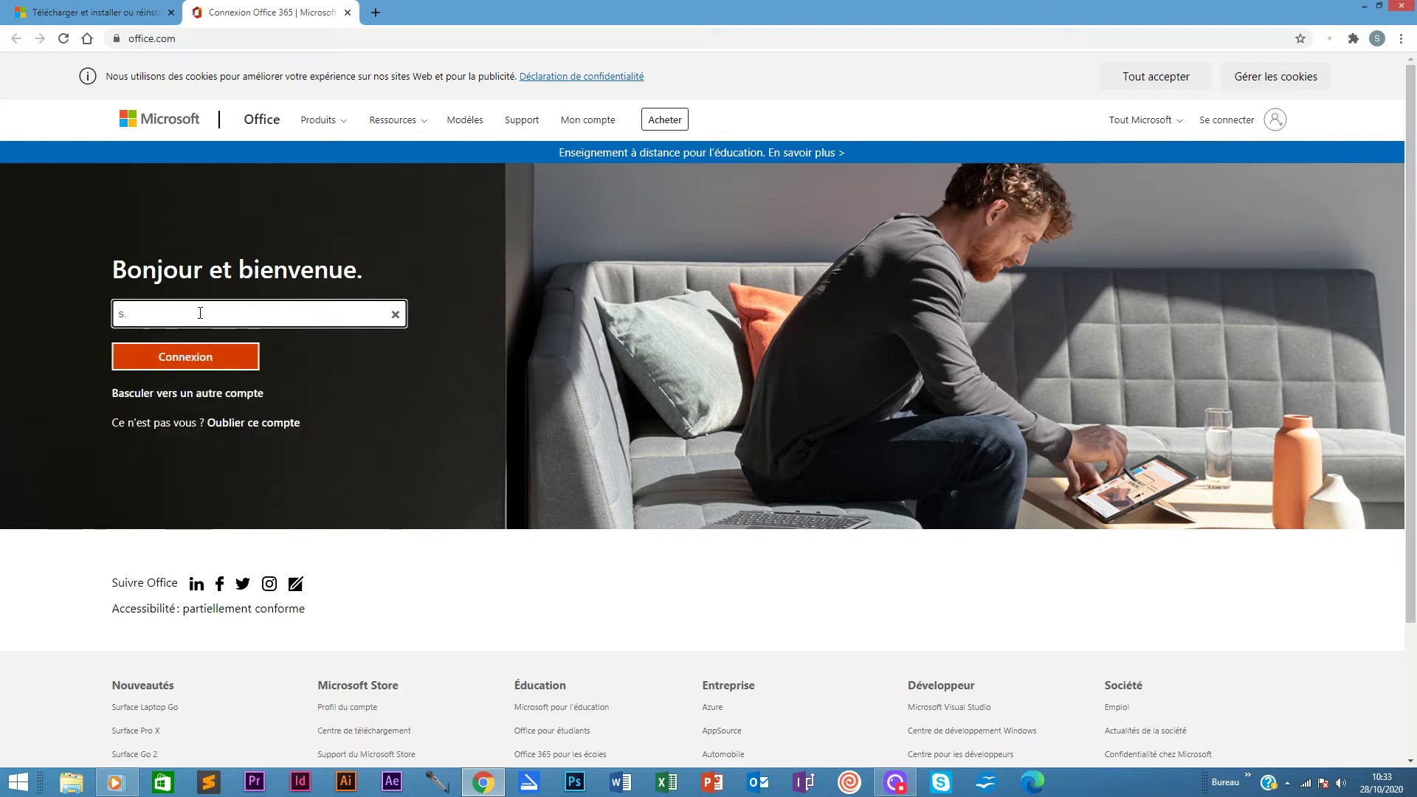
left_click(163, 359)
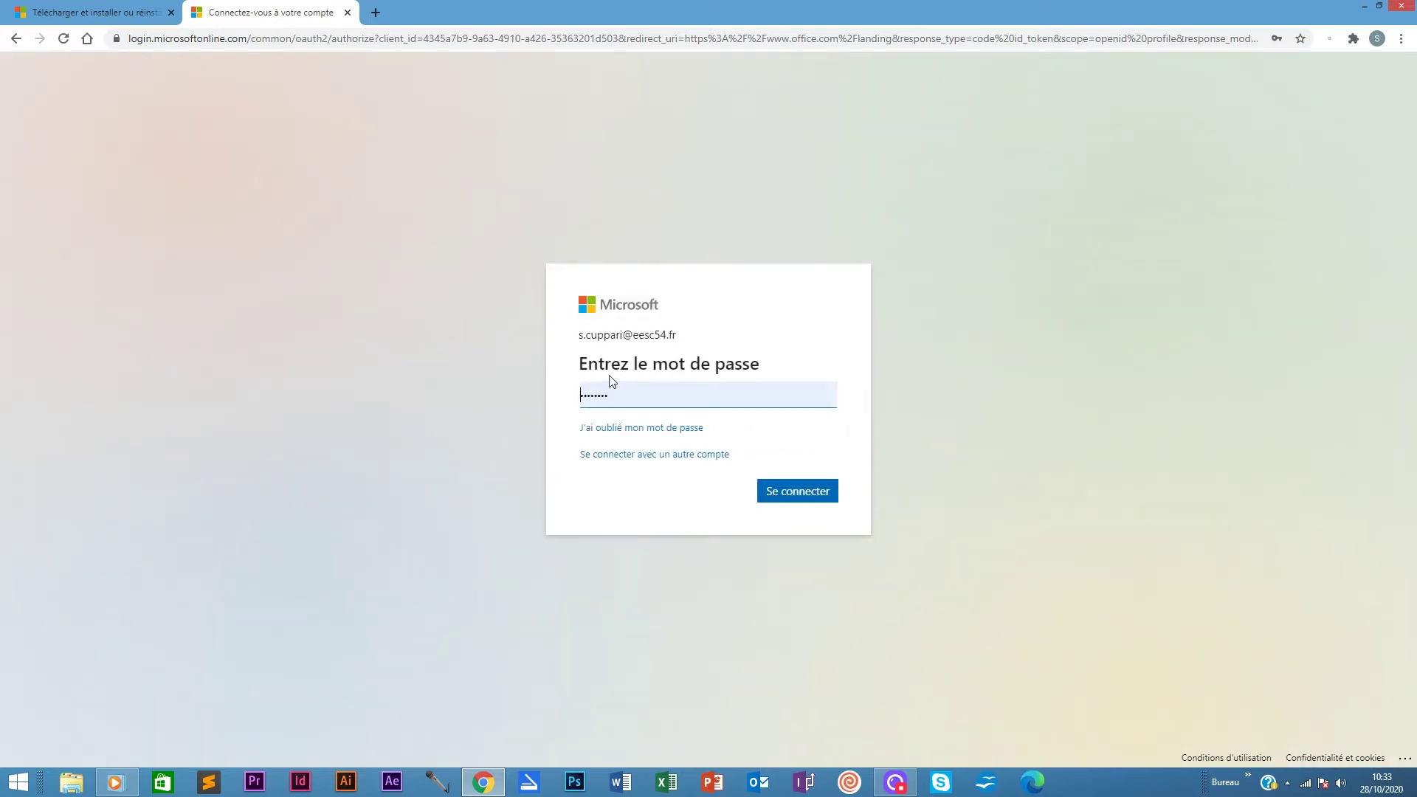
double_click(623, 395)
key("Return")
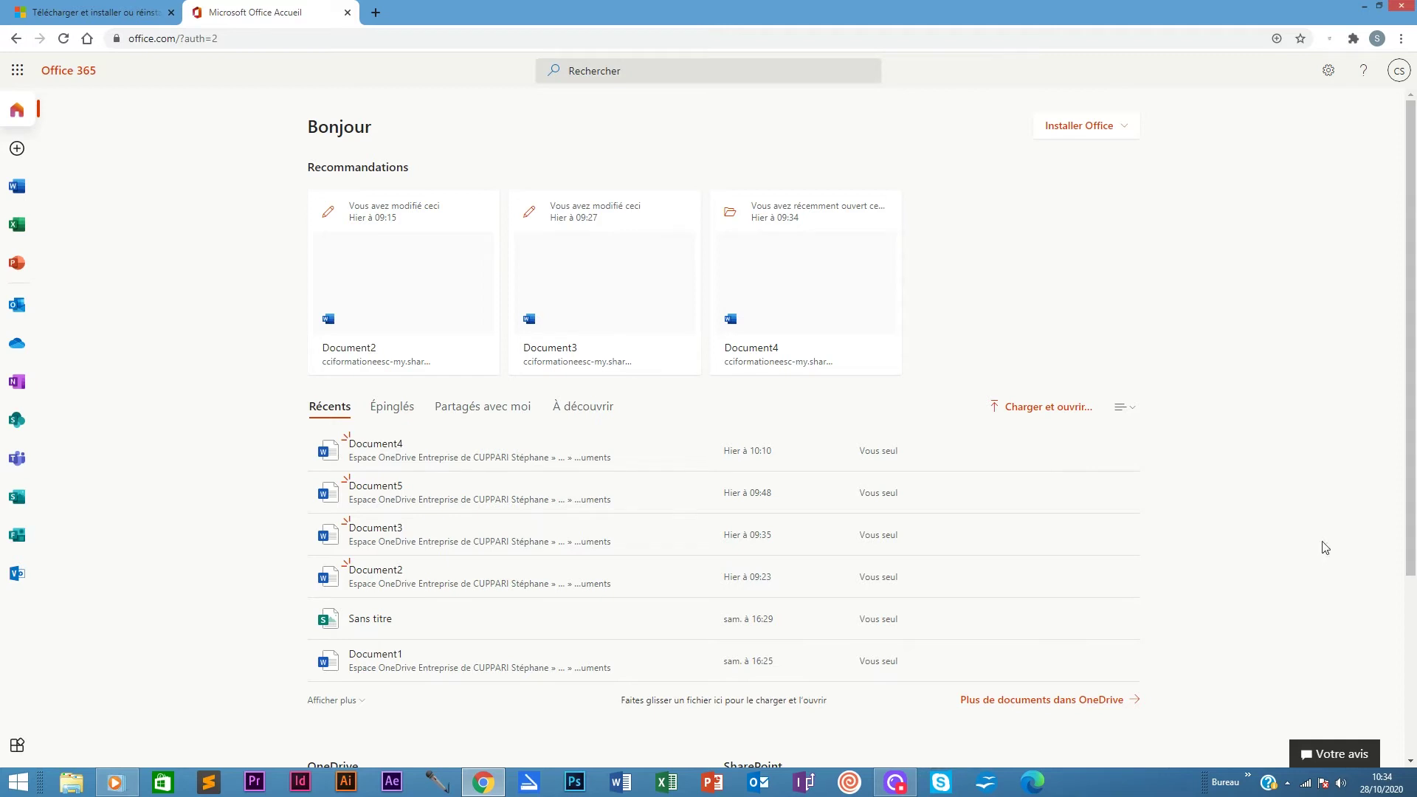
Download the Office 365 apps installer OfficeSetup and save it to the Desktop (Bureau)
left_click(1082, 132)
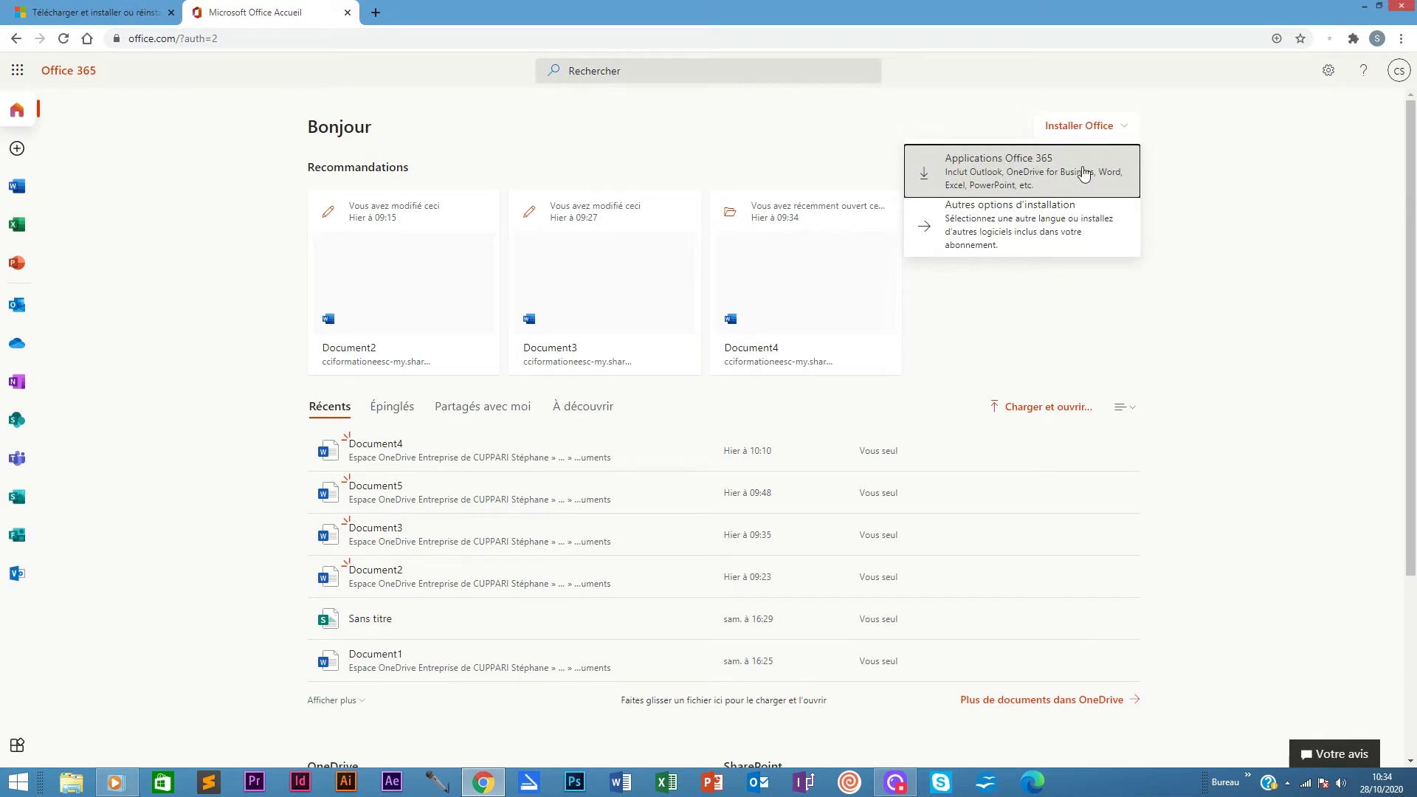
left_click(1063, 173)
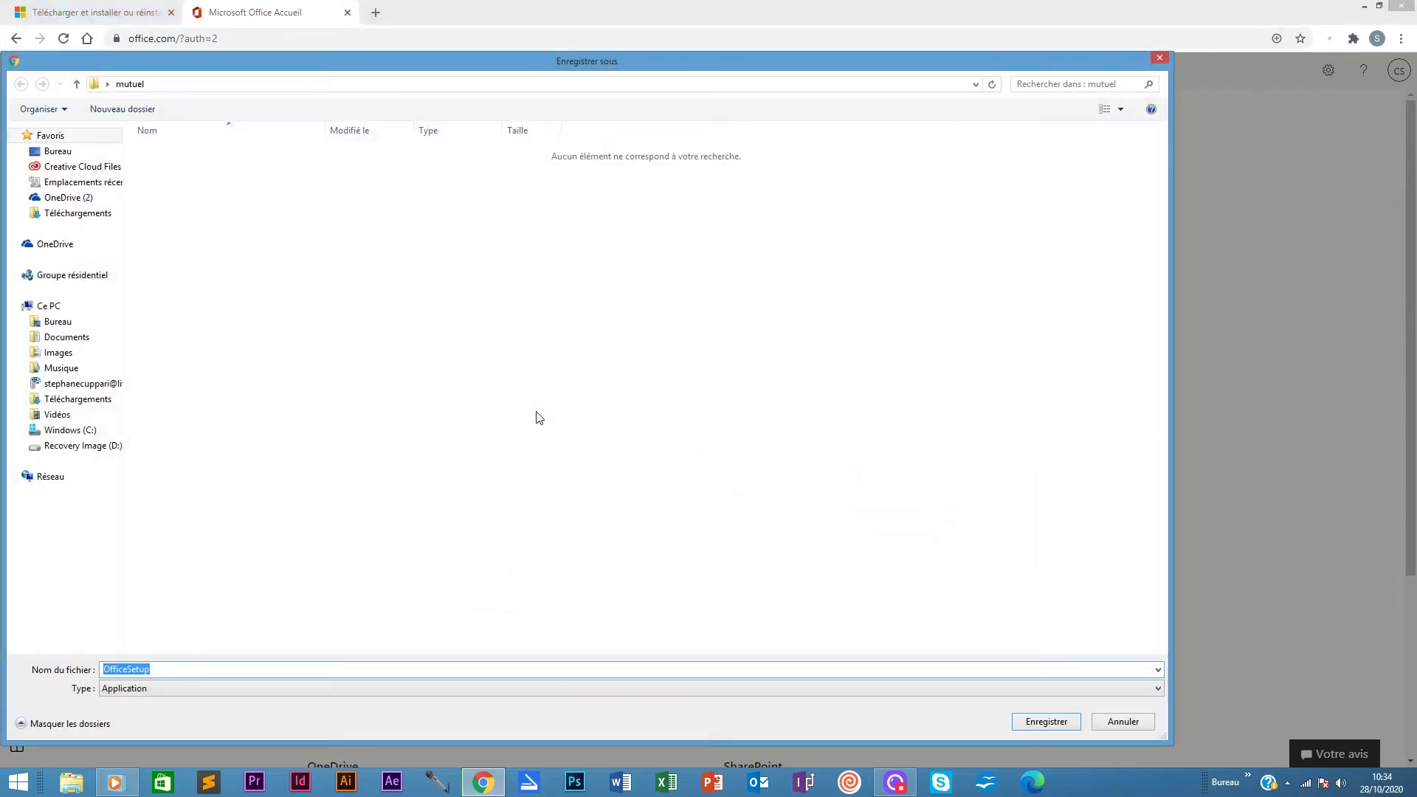
left_click(57, 321)
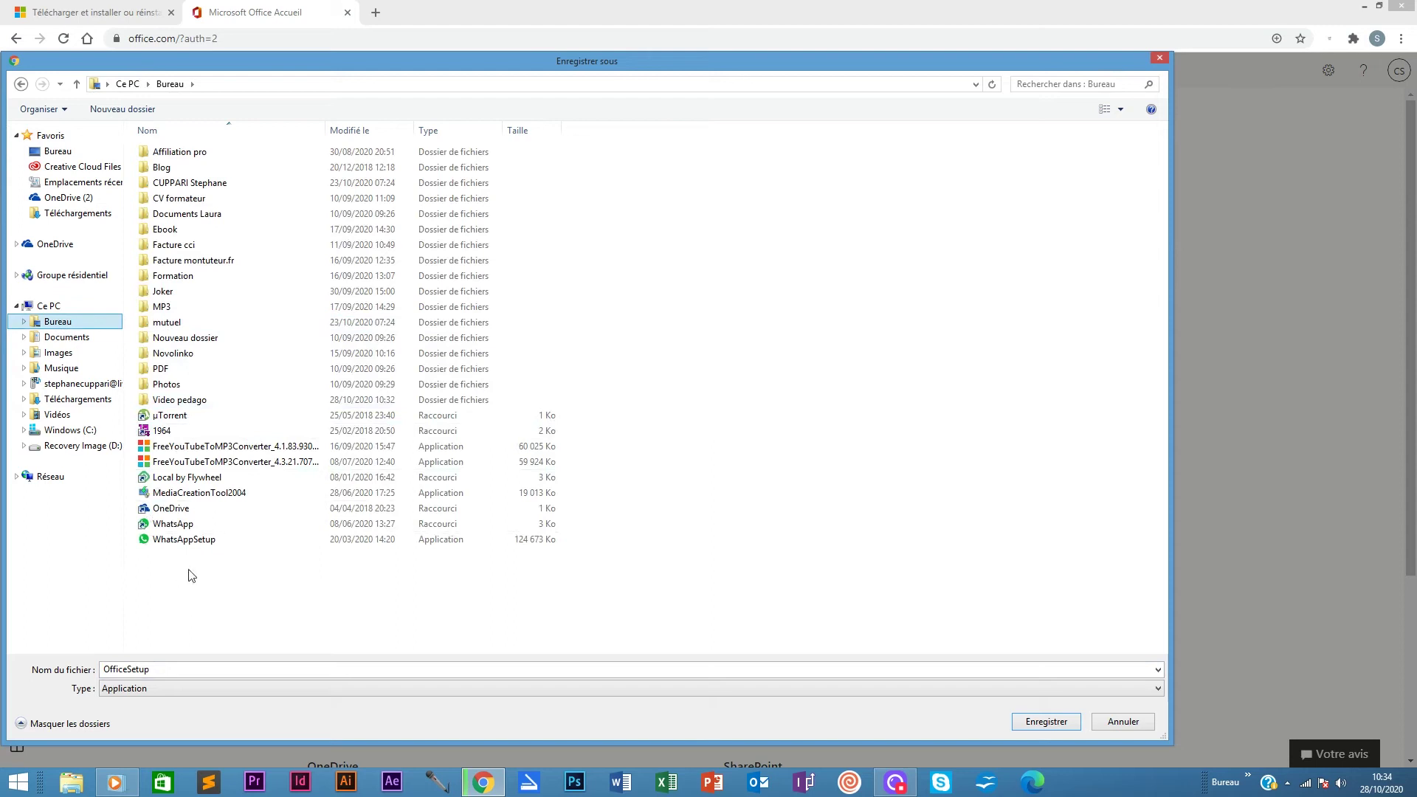
left_click(1060, 725)
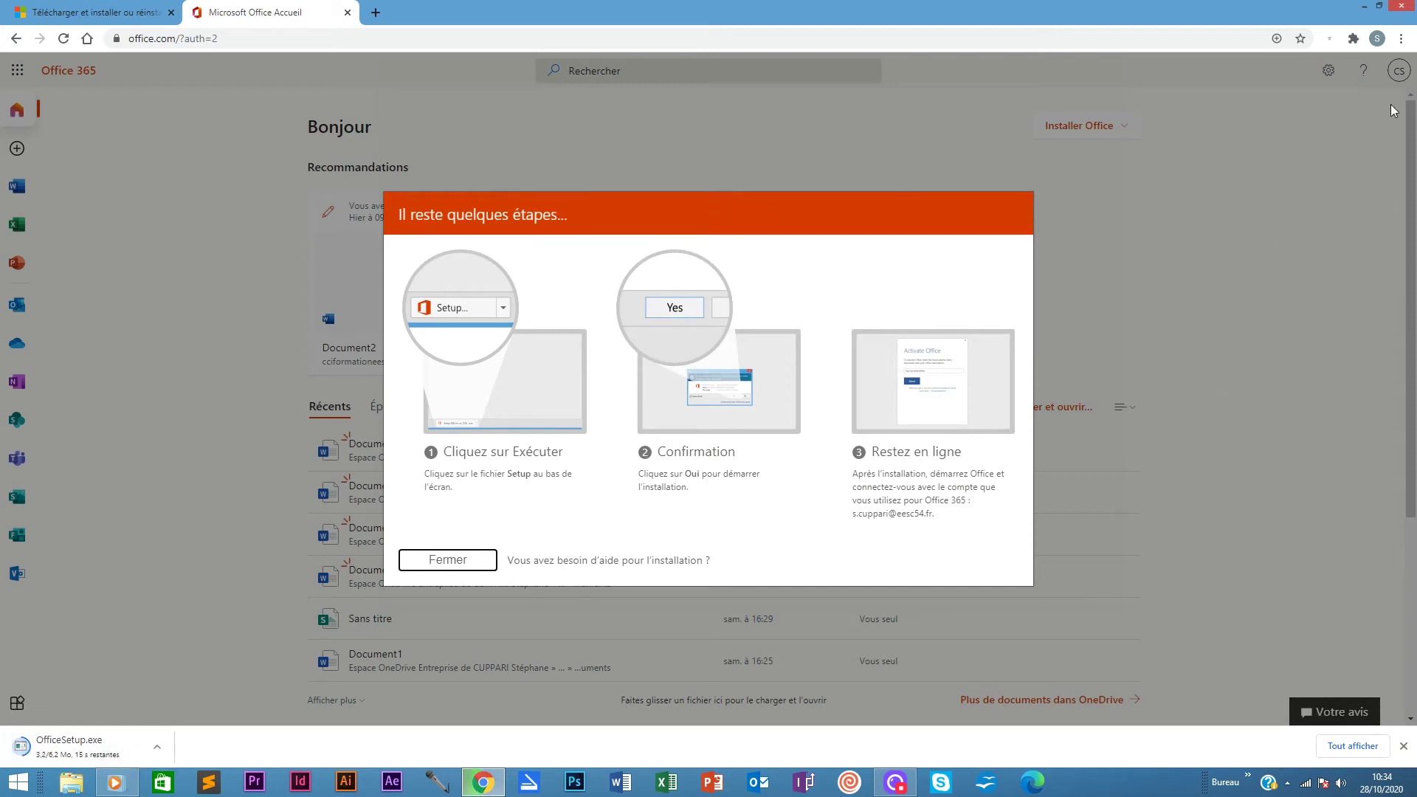
Run OfficeSetup.exe from Chrome's Téléchargements list and confirm running the Office installer
left_click(1401, 38)
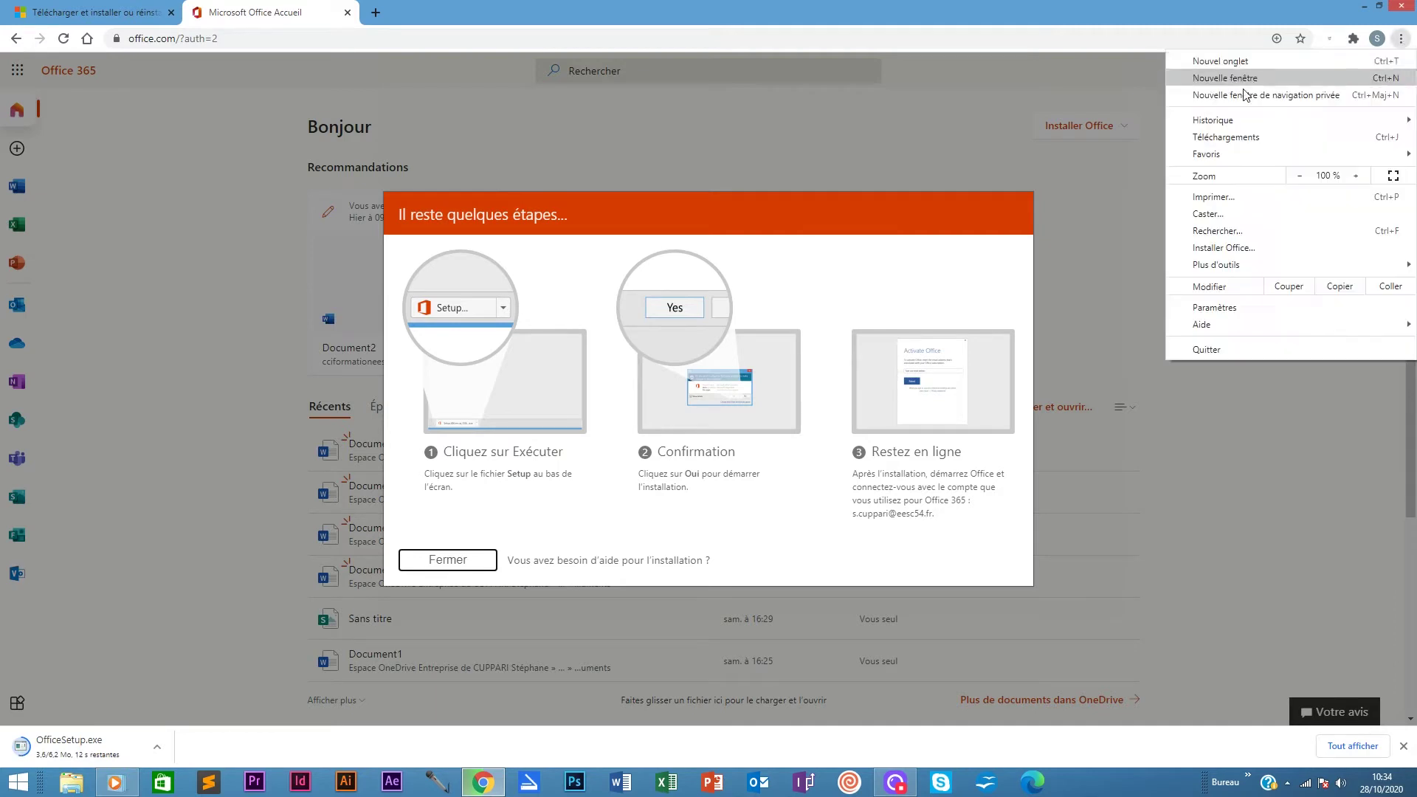
left_click(1206, 139)
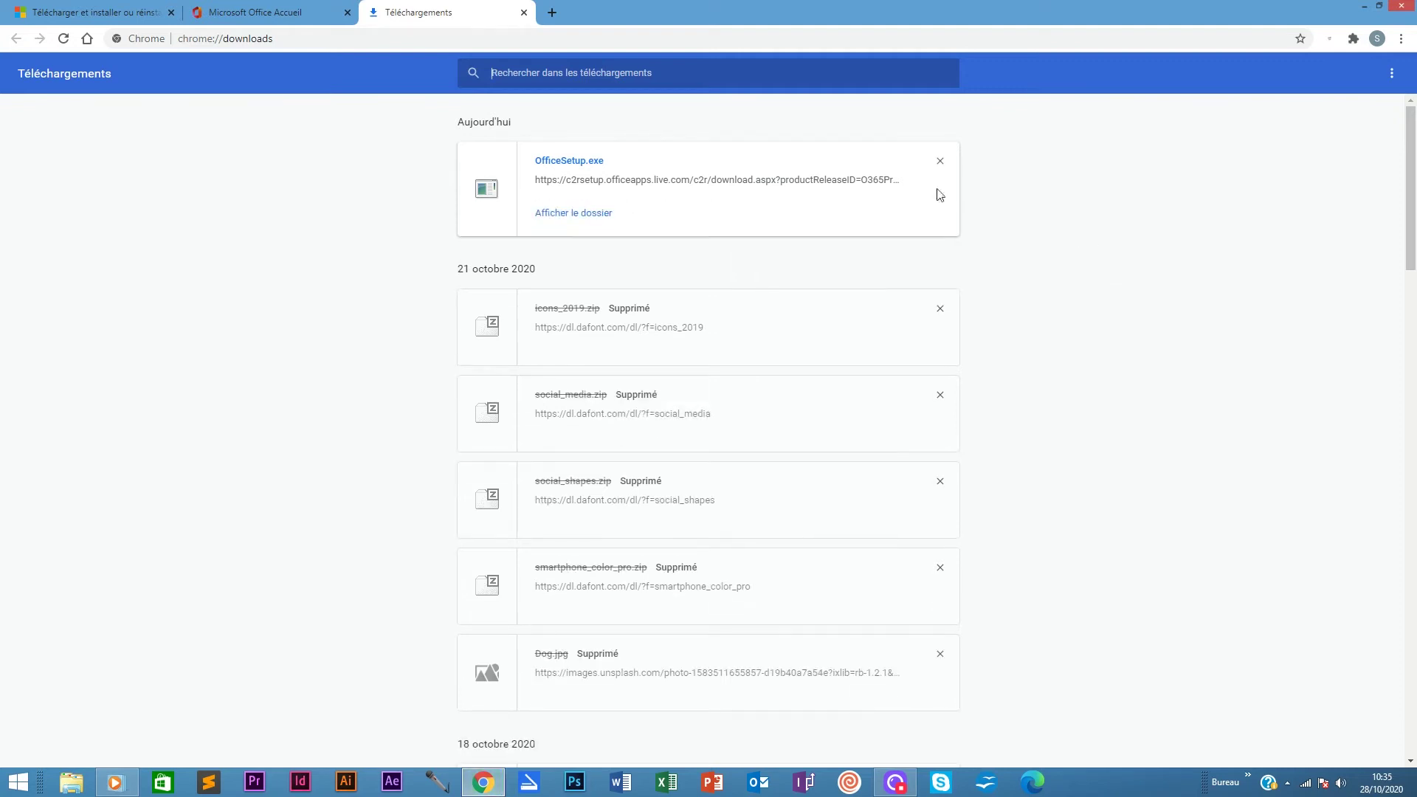
left_click(576, 164)
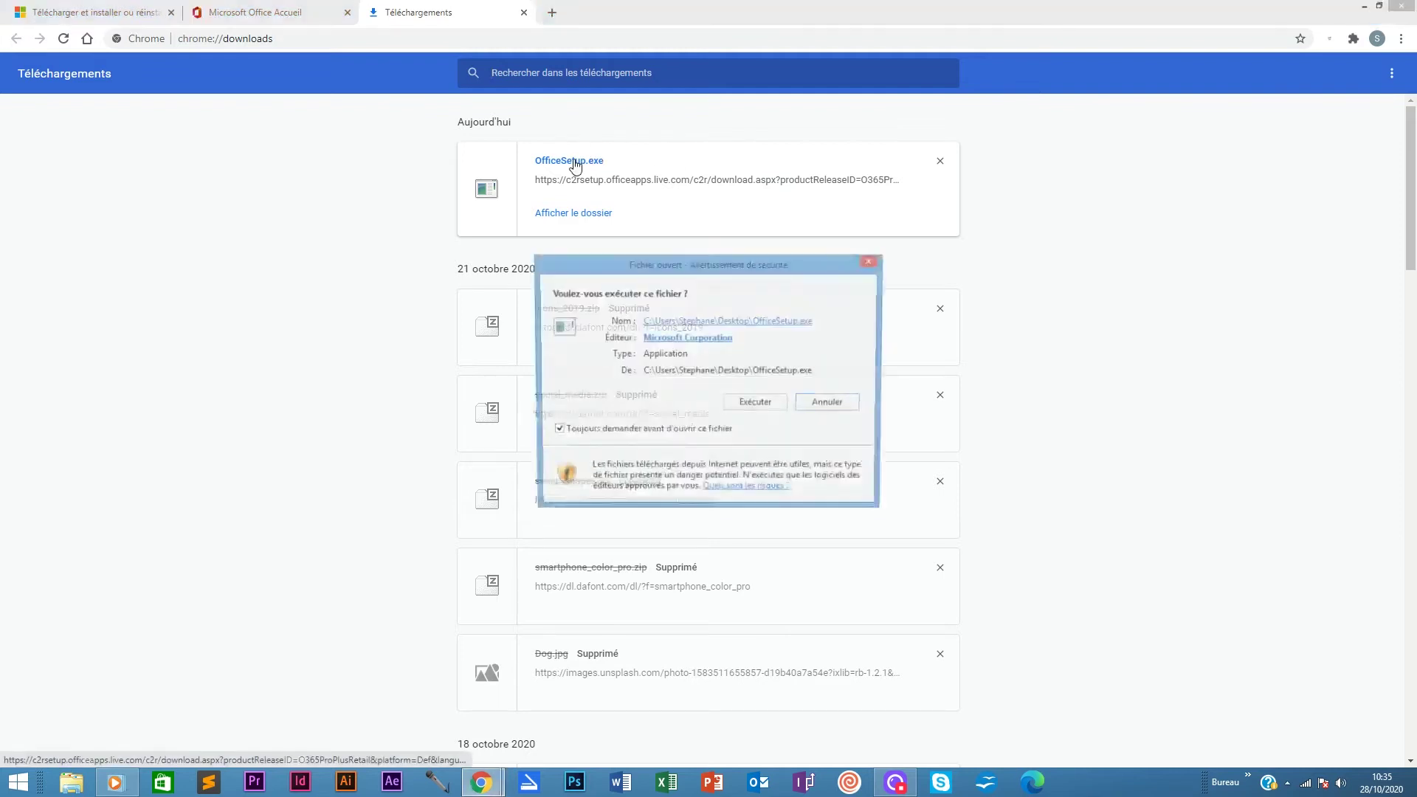
left_click(757, 404)
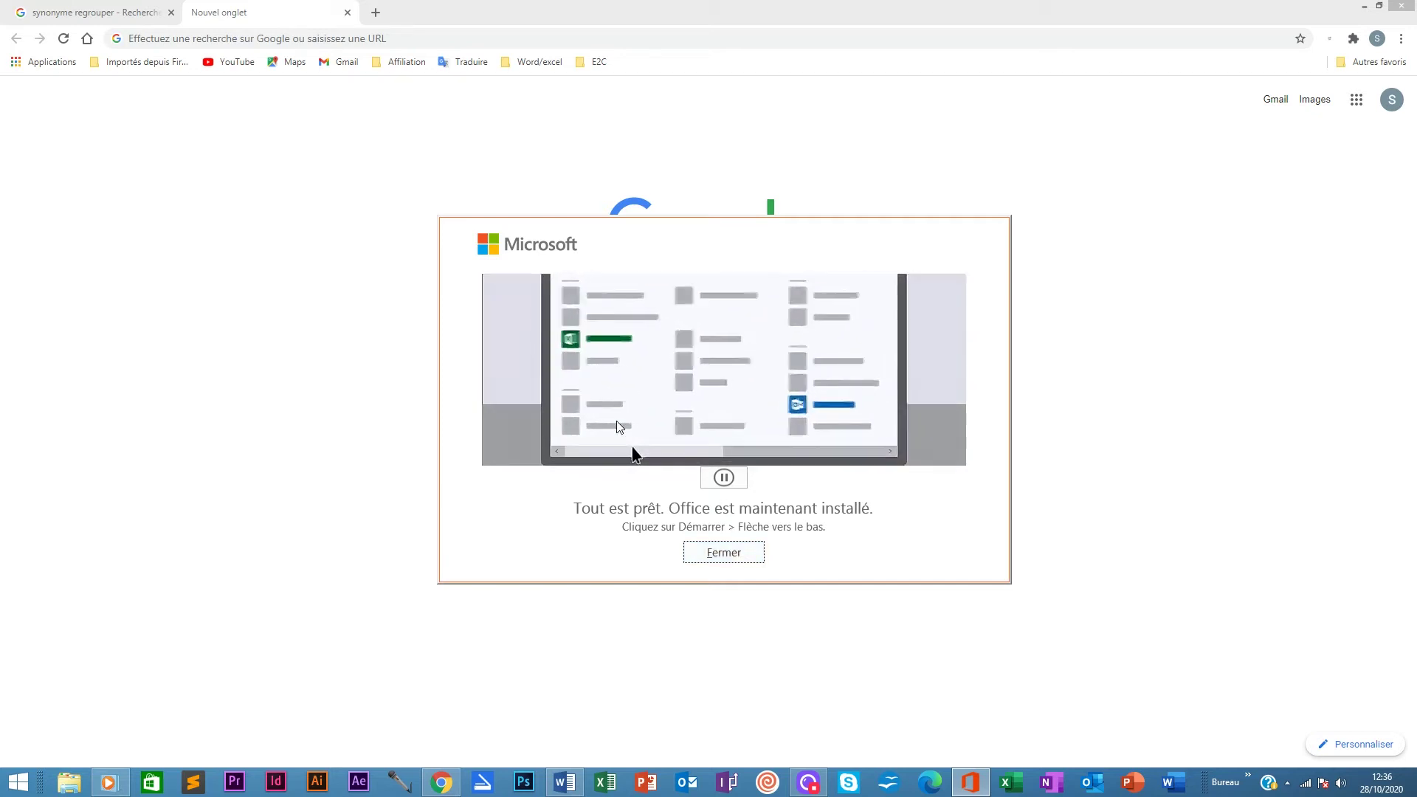
Launch Excel from the Start screen's Applications list and bring it up from the taskbar
left_click(12, 784)
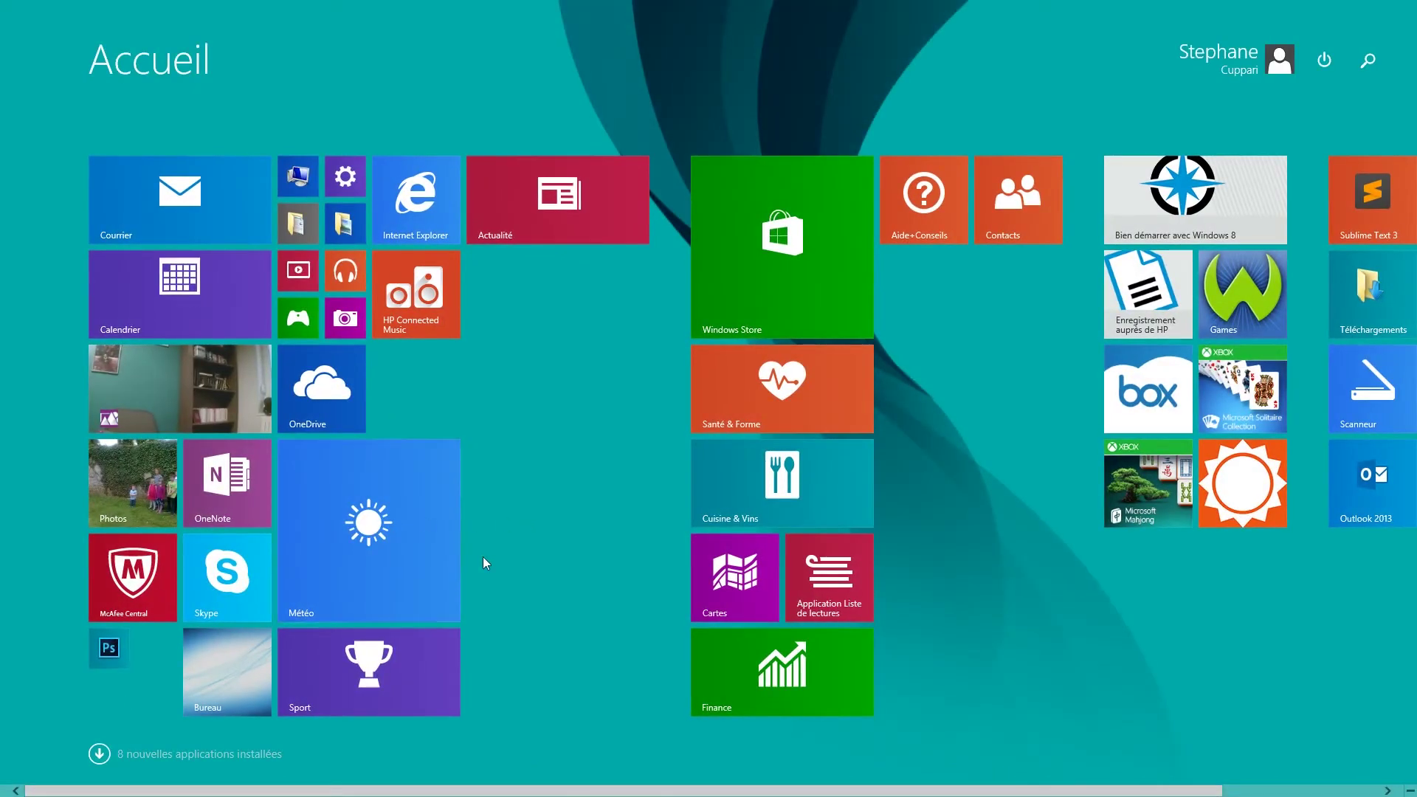
left_click(99, 753)
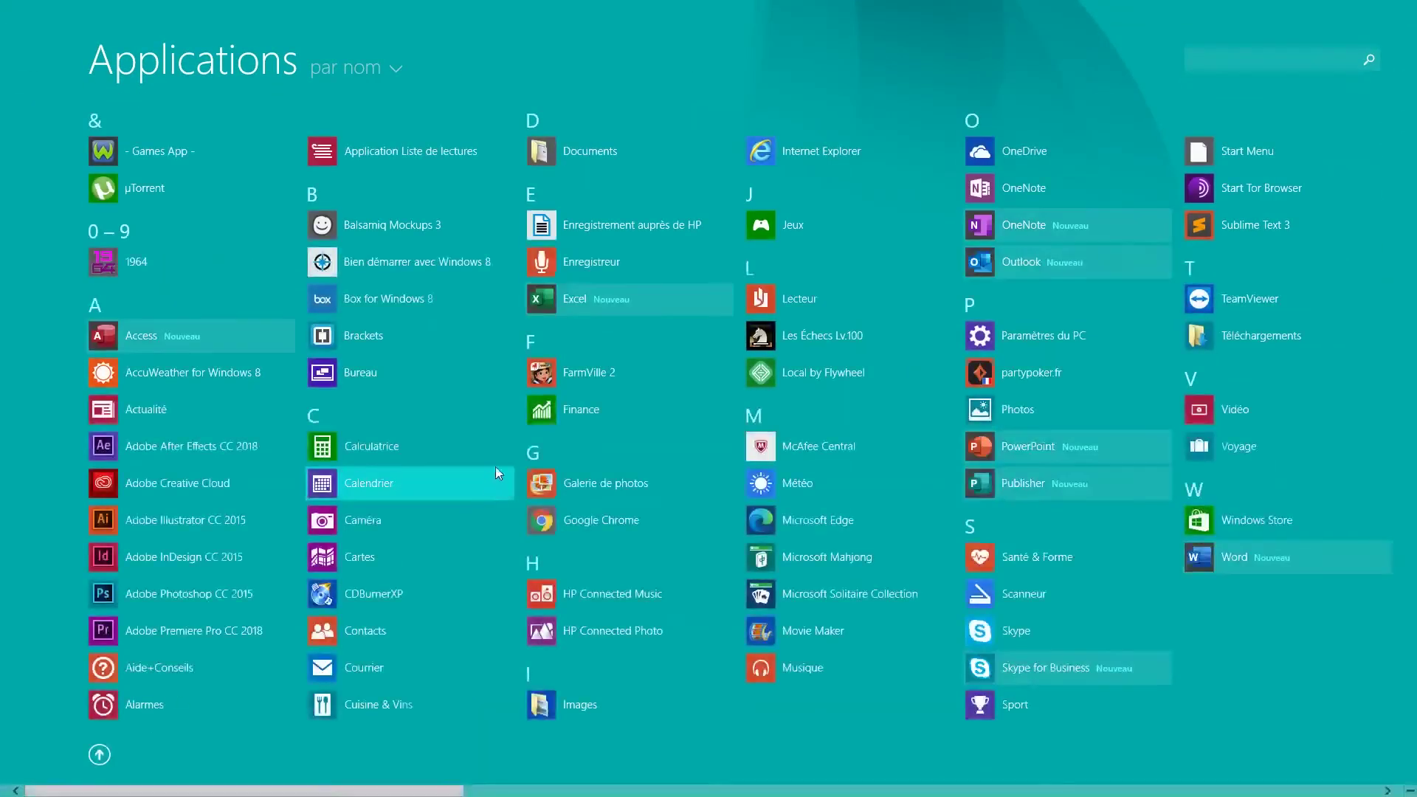
left_click(575, 299)
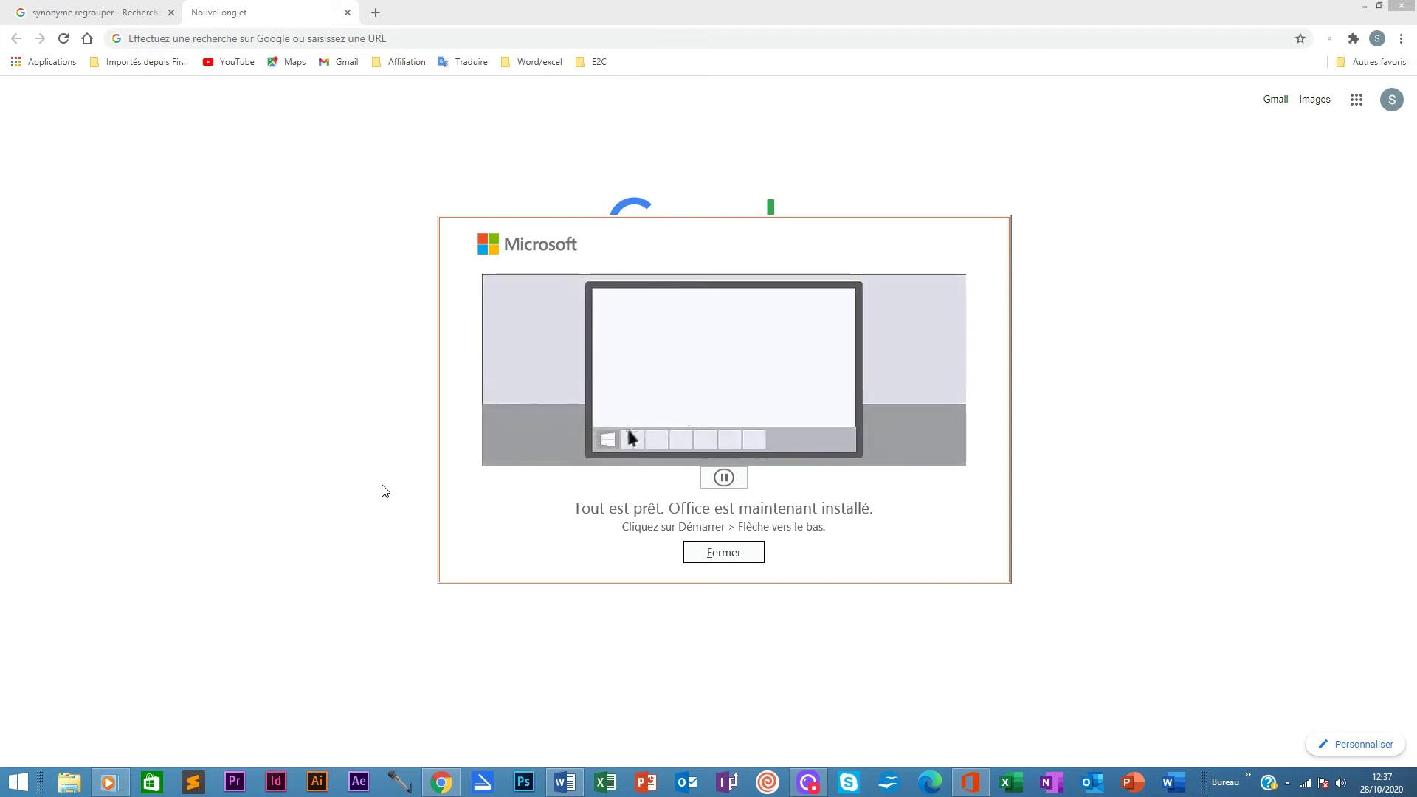
left_click(1016, 783)
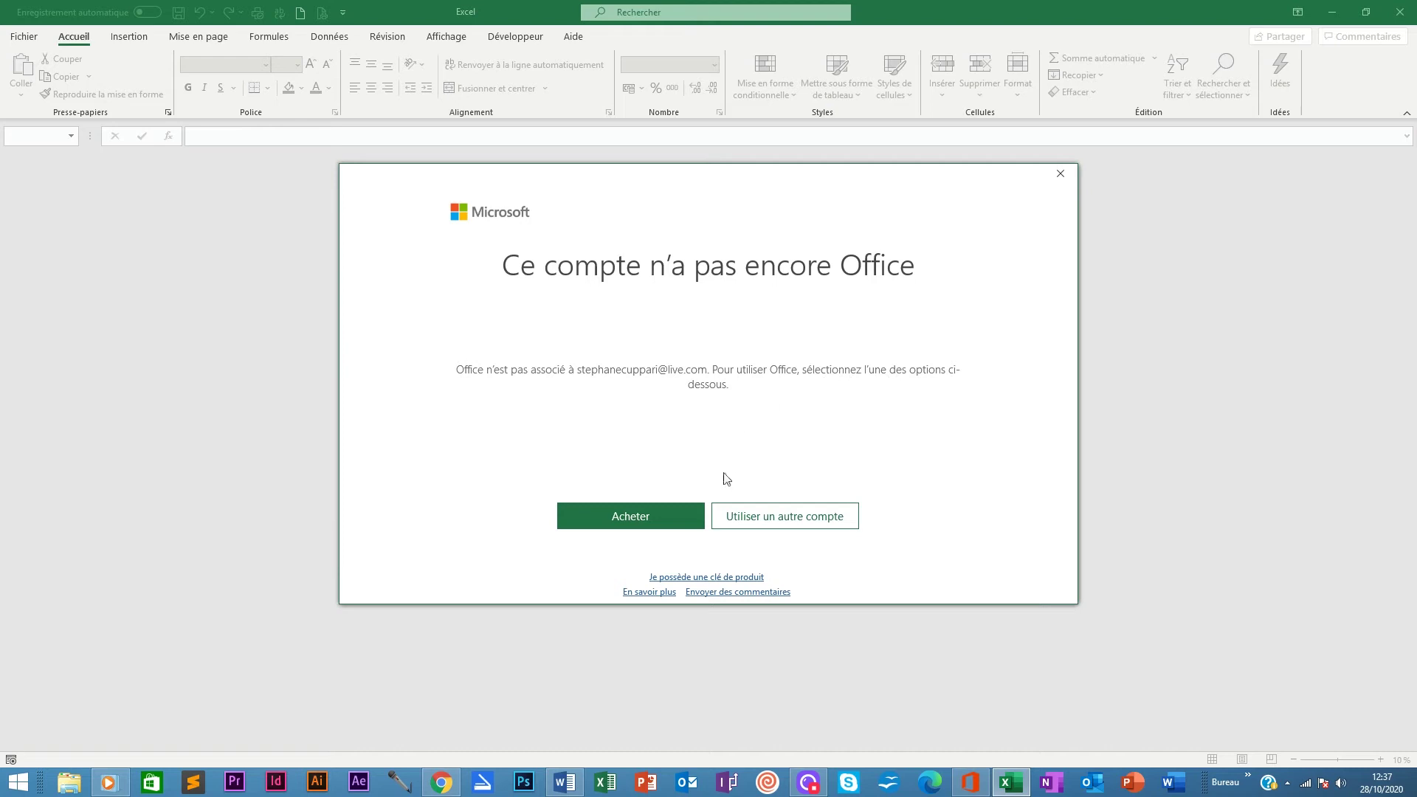
Choose 'Utiliser un autre compte' and sign in to Office with the work e-mail and password
left_click(781, 517)
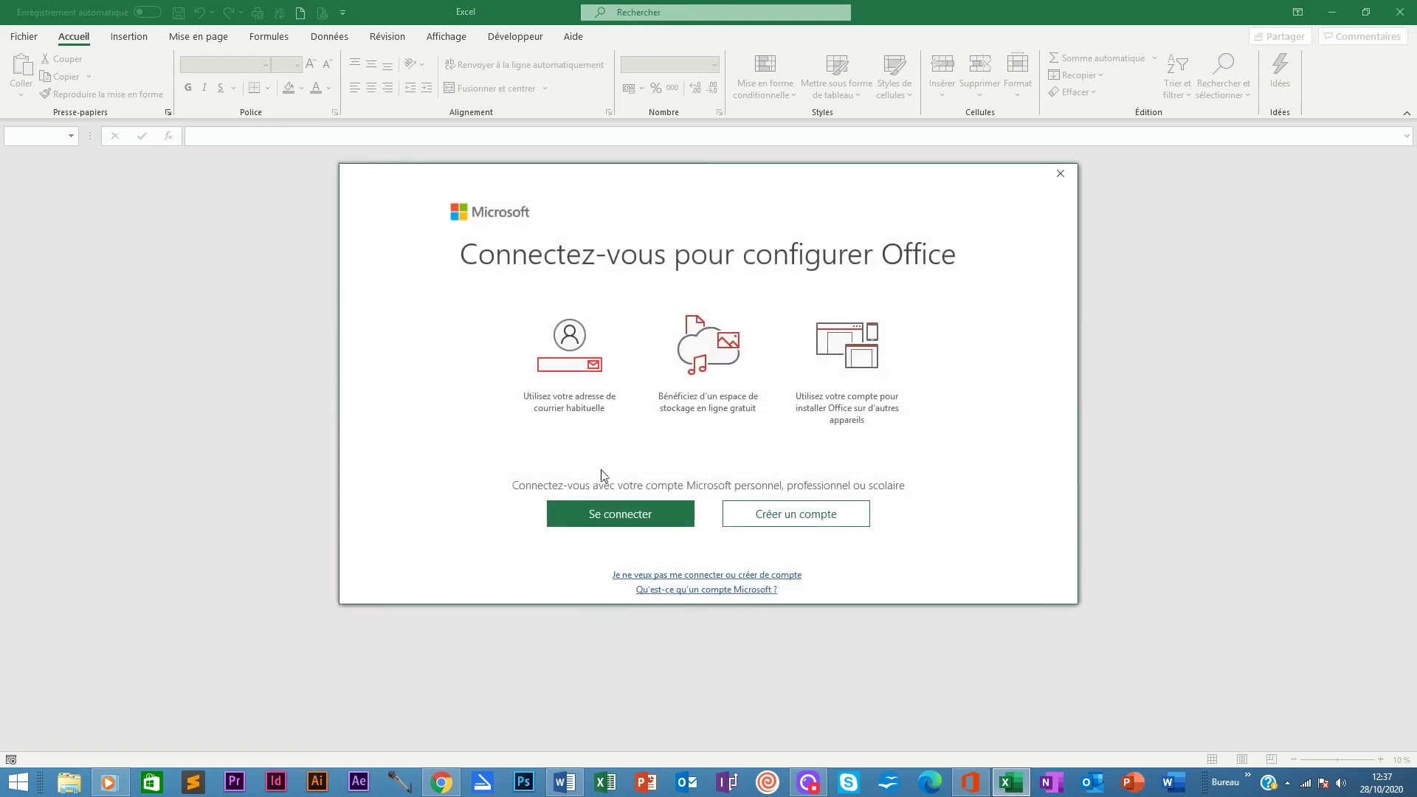
left_click(619, 515)
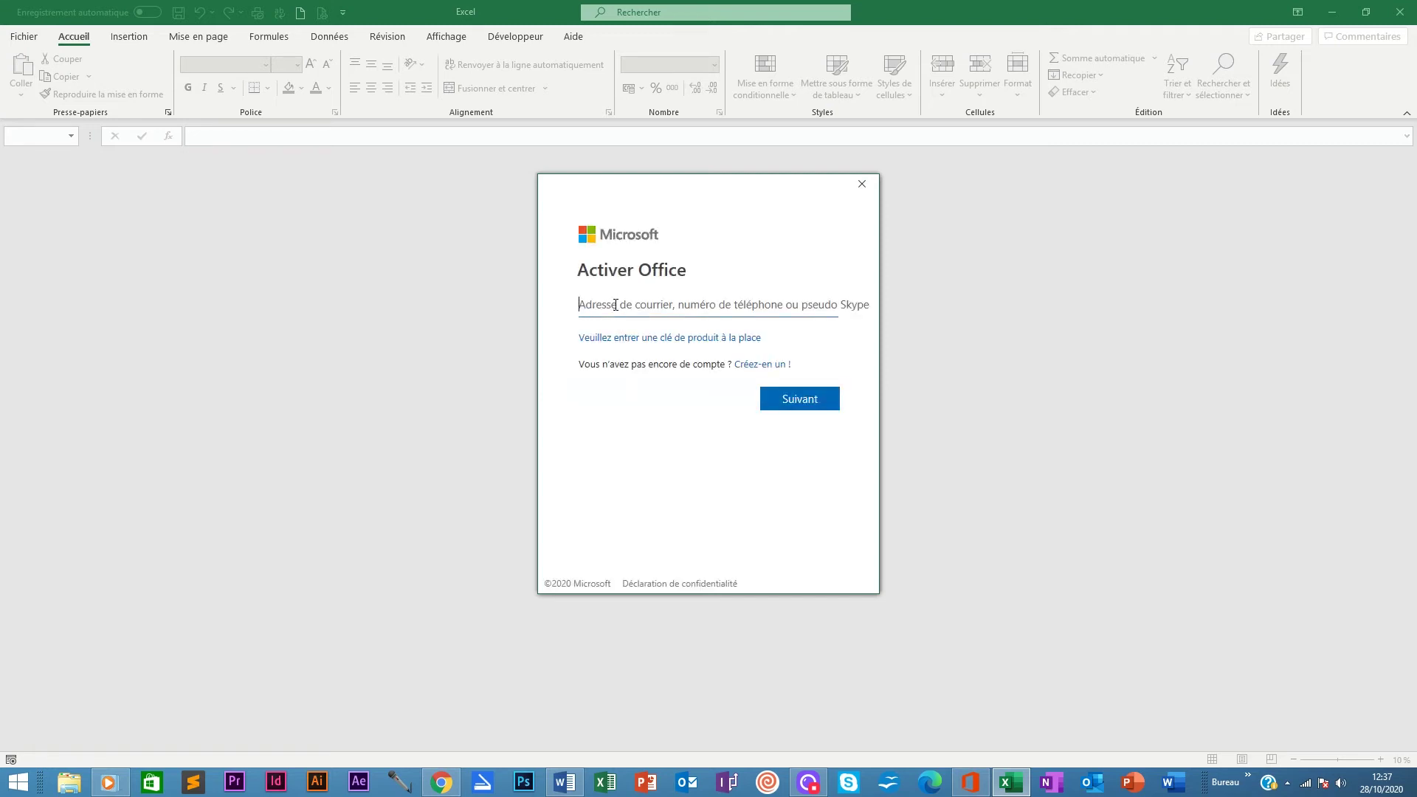
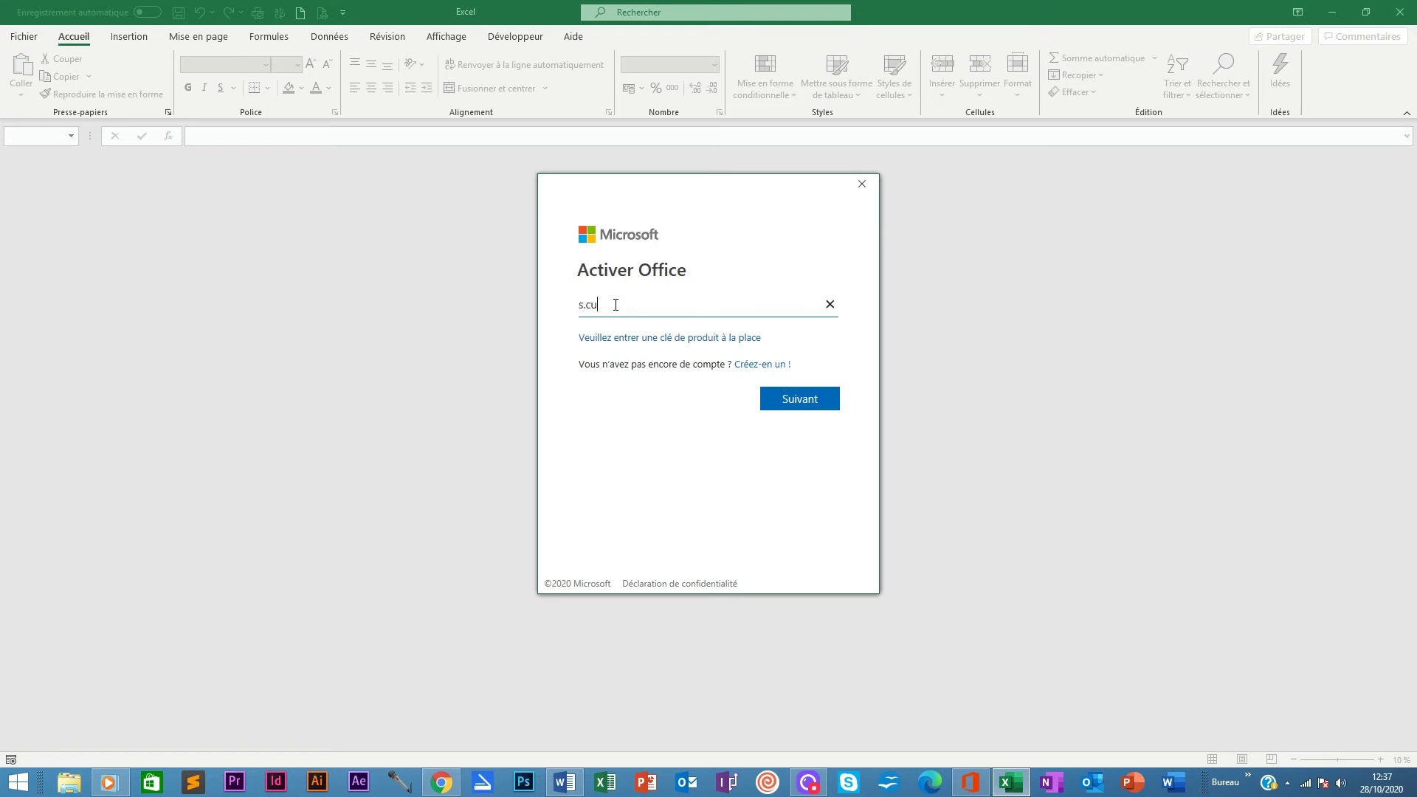
left_click(795, 399)
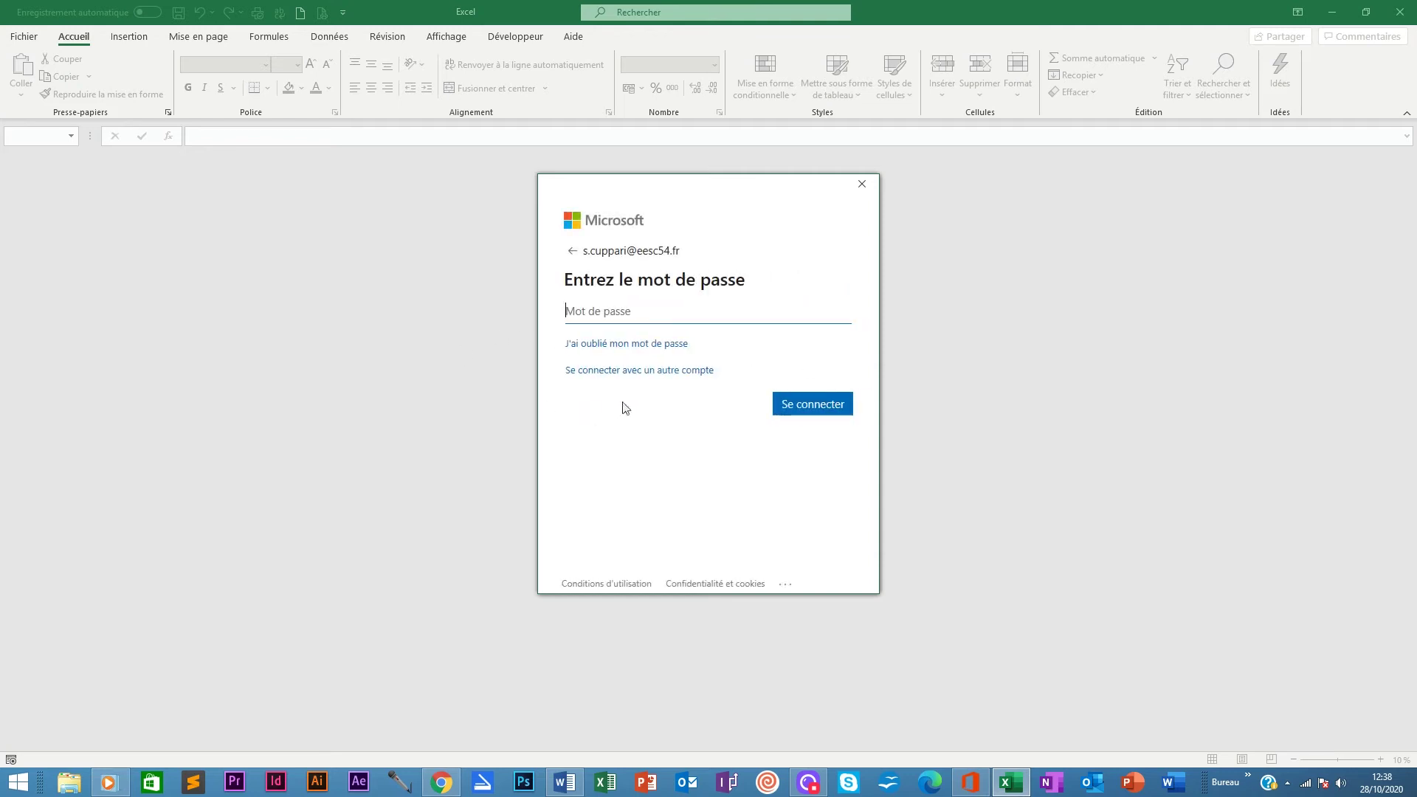
left_click(633, 313)
type("••••••••")
key("Return")
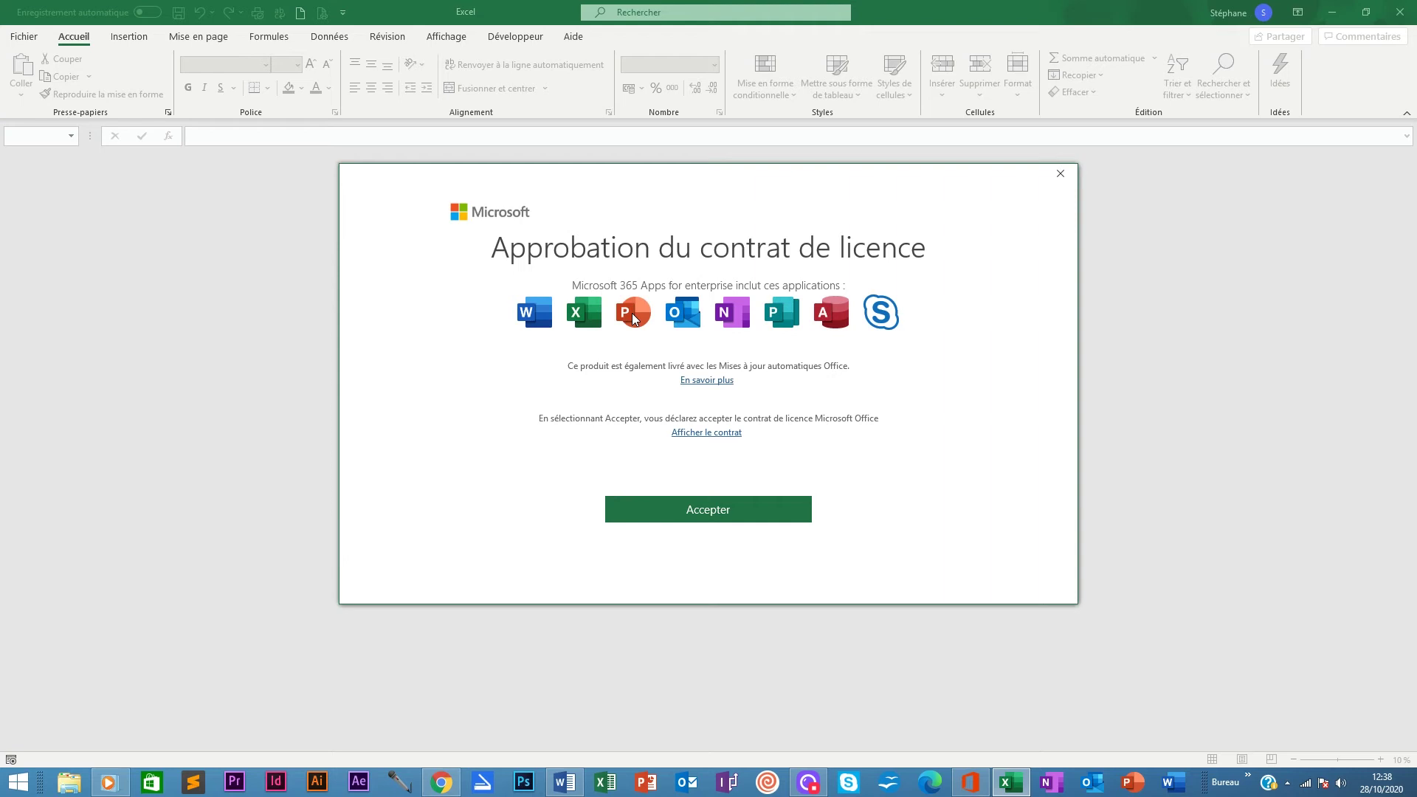
Accept the Microsoft 365 Apps for enterprise licence agreement and close the privacy options notice
left_click(709, 513)
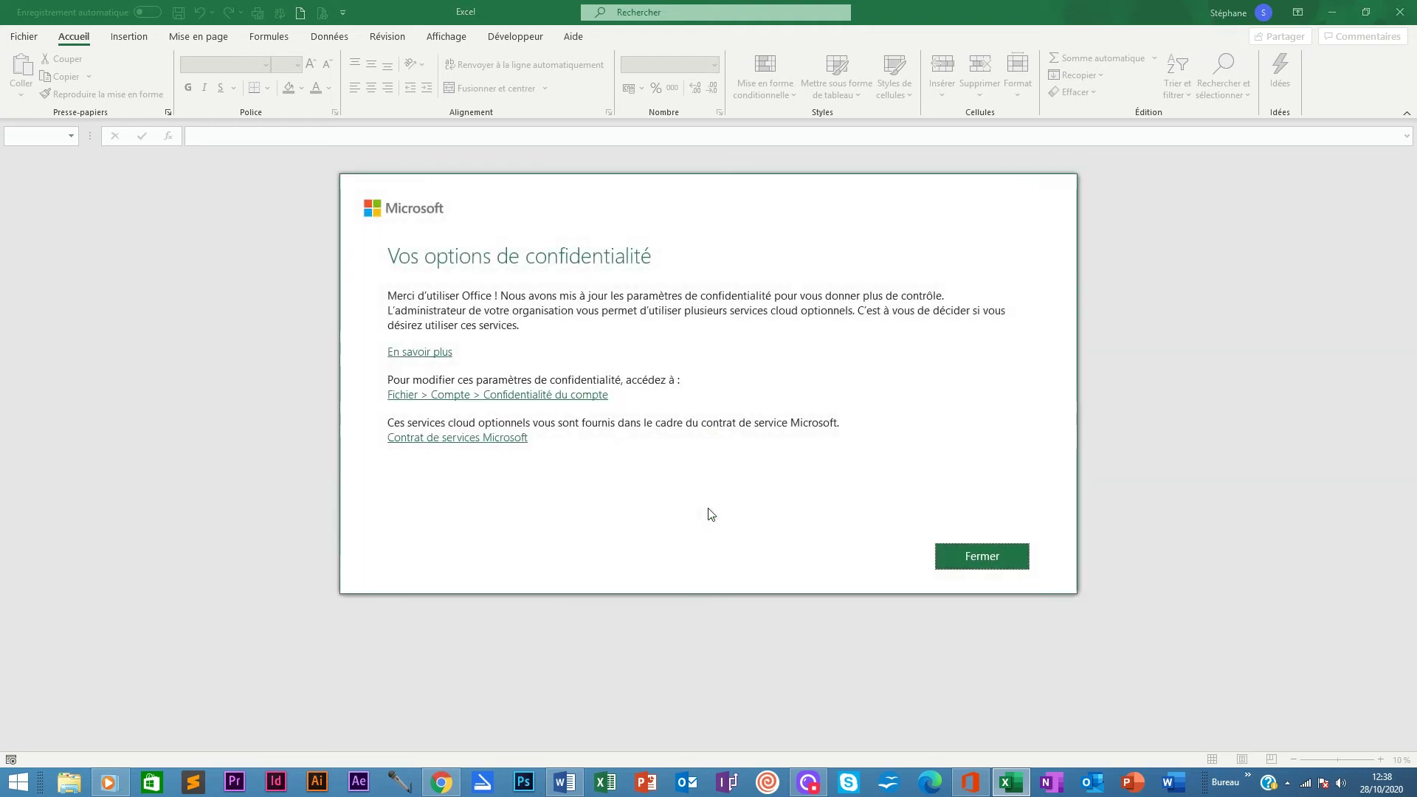
left_click(972, 555)
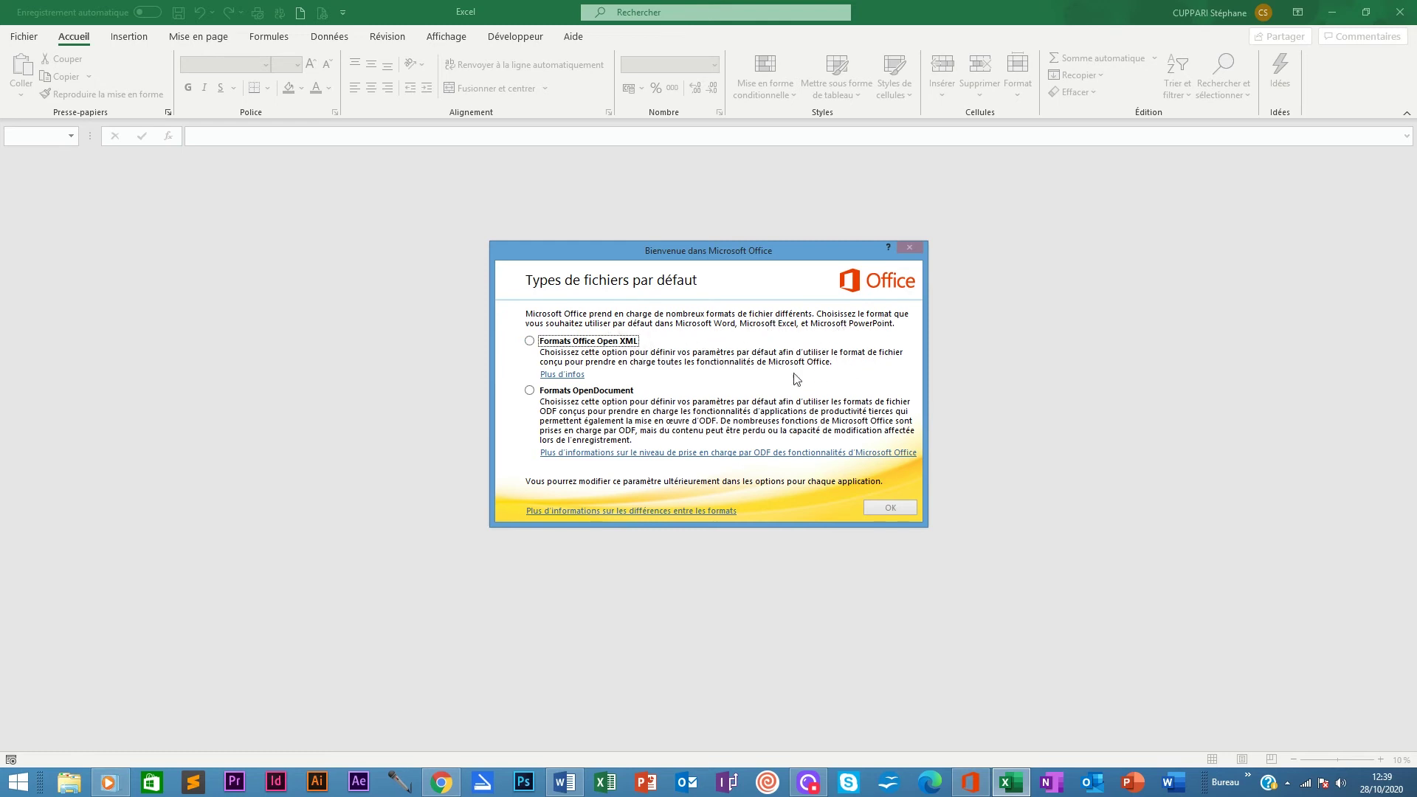
Choose Formats Office Open XML as the default file types and confirm with OK
left_click(529, 341)
left_click(889, 509)
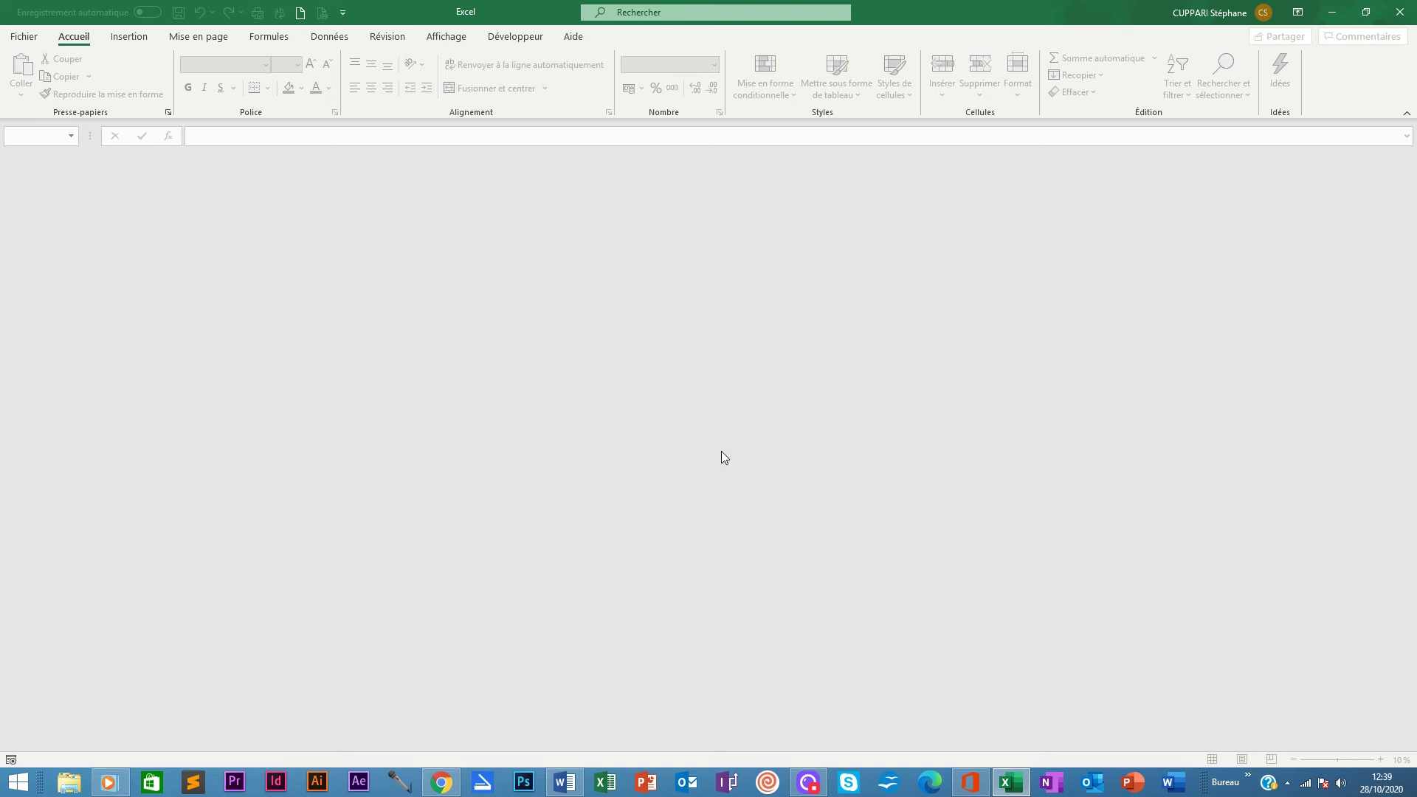
left_click(28, 37)
Create a new blank workbook (Nouveau classeur) and hide the screen recorder window
left_click(192, 154)
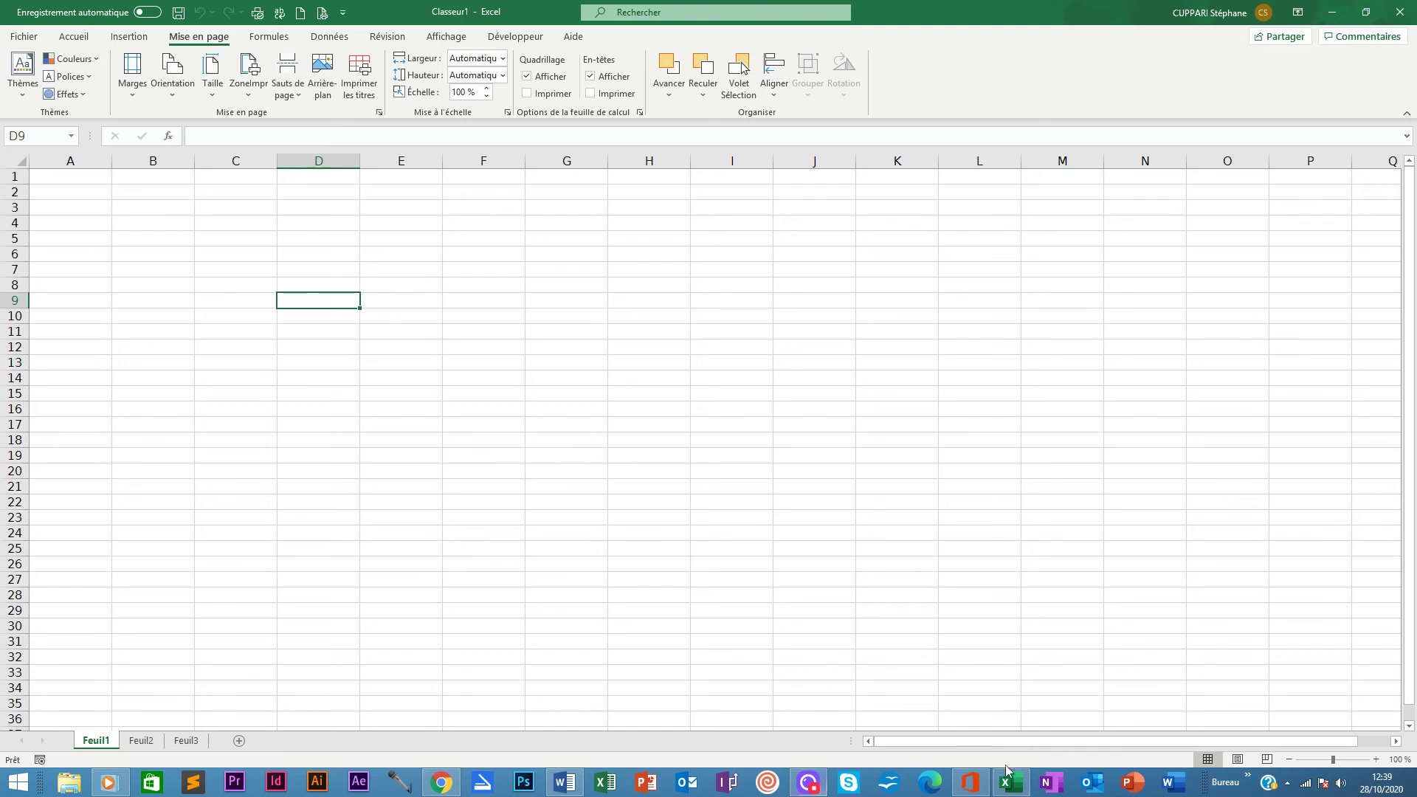
left_click(807, 789)
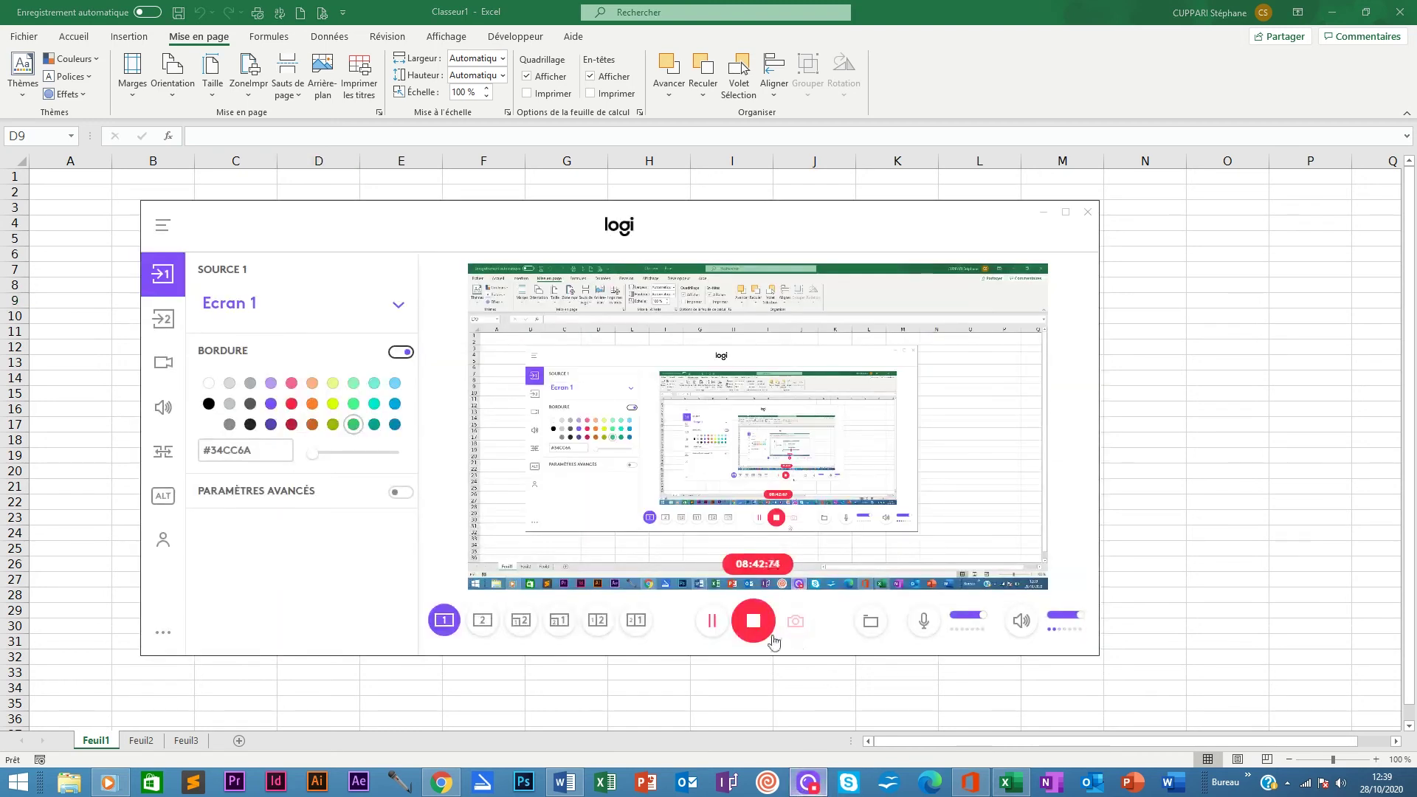
left_click(1044, 214)
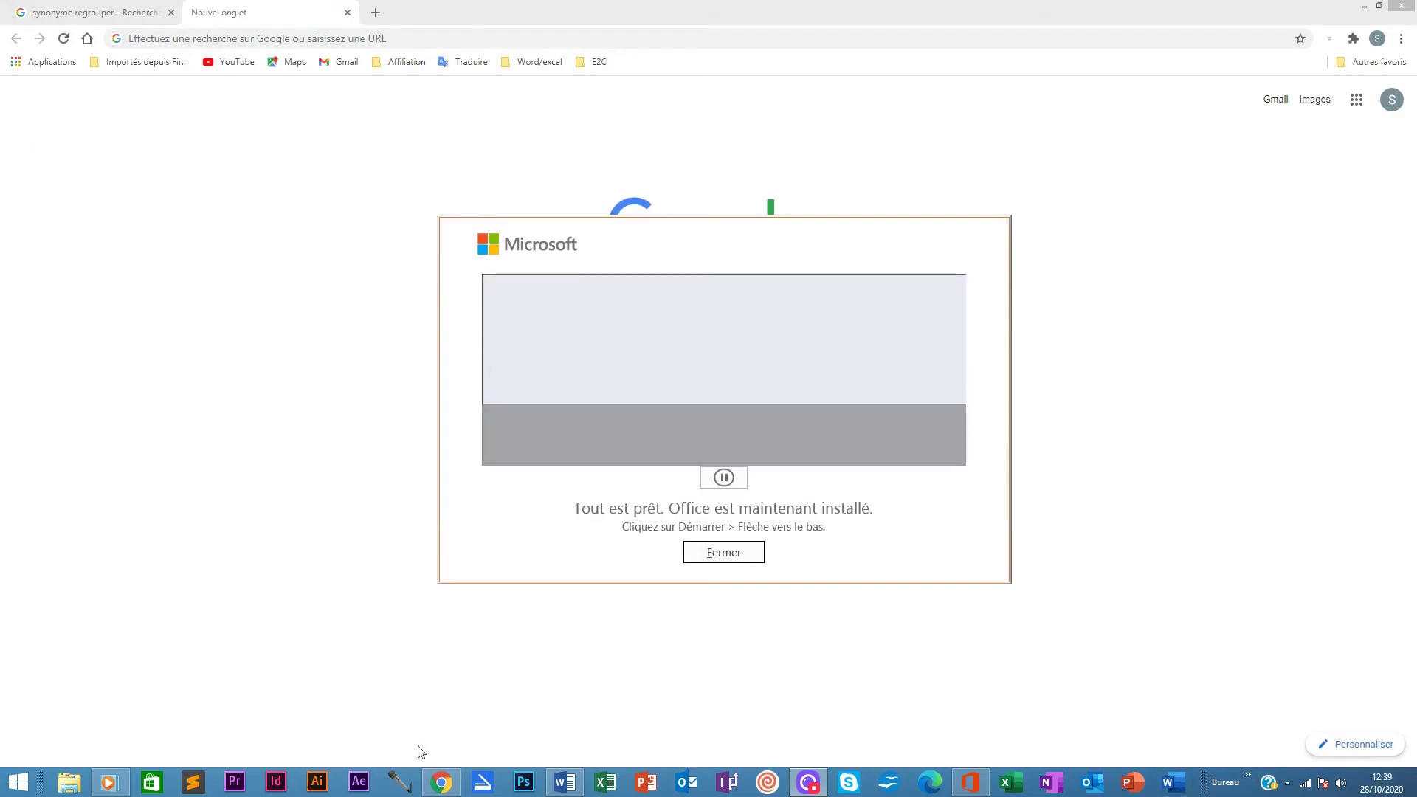
Search the Start screen's Applications list for 'teams', finding Teams isn't installed yet
left_click(17, 785)
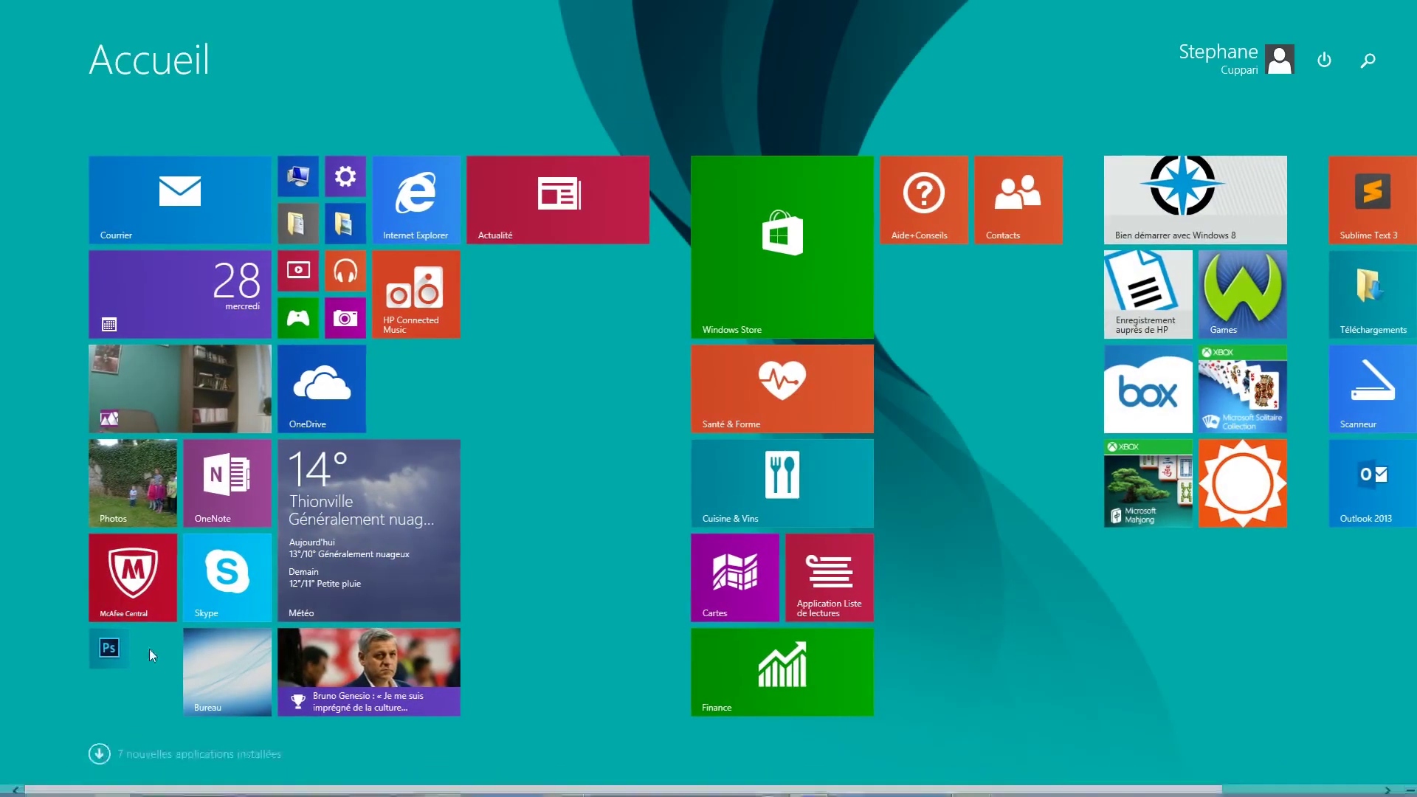
left_click(98, 753)
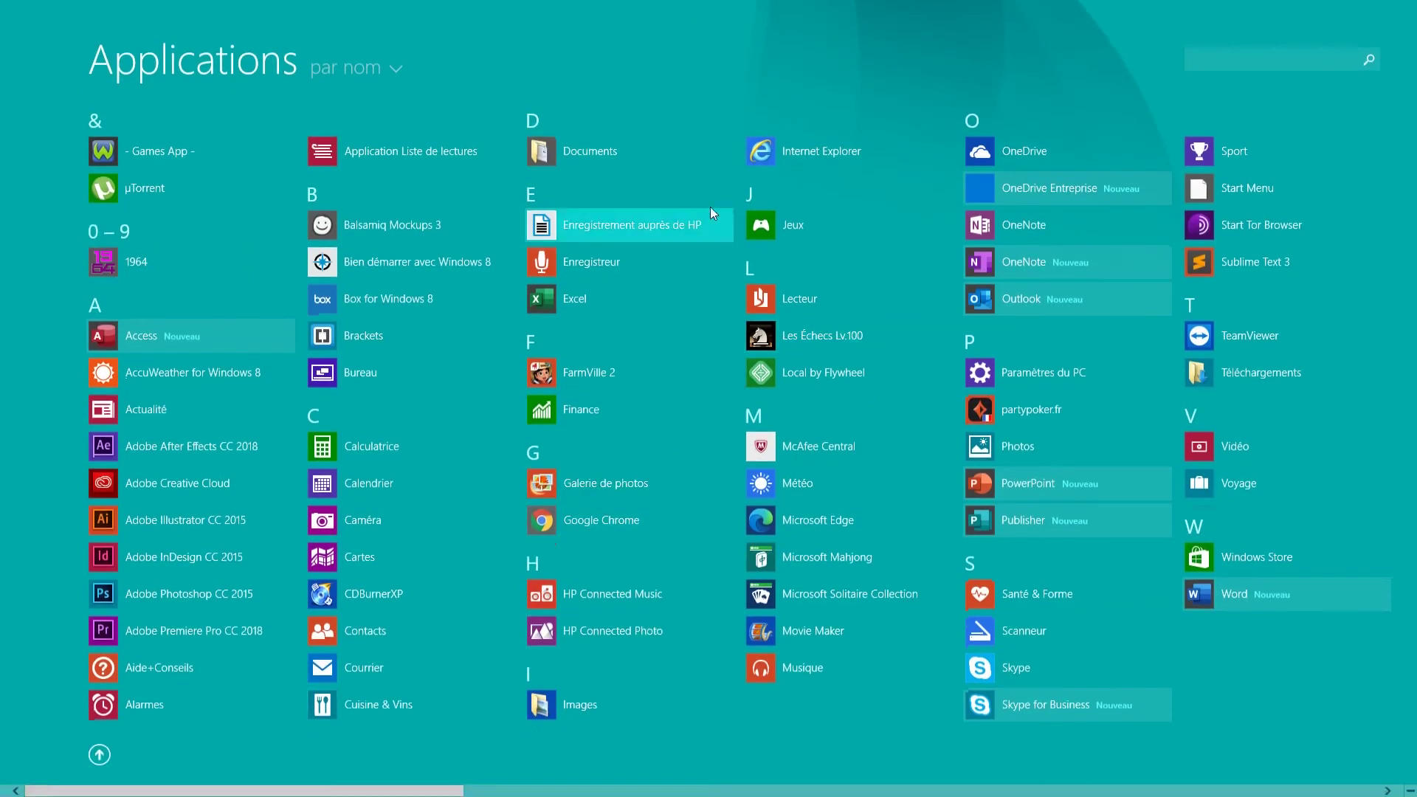
type("t")
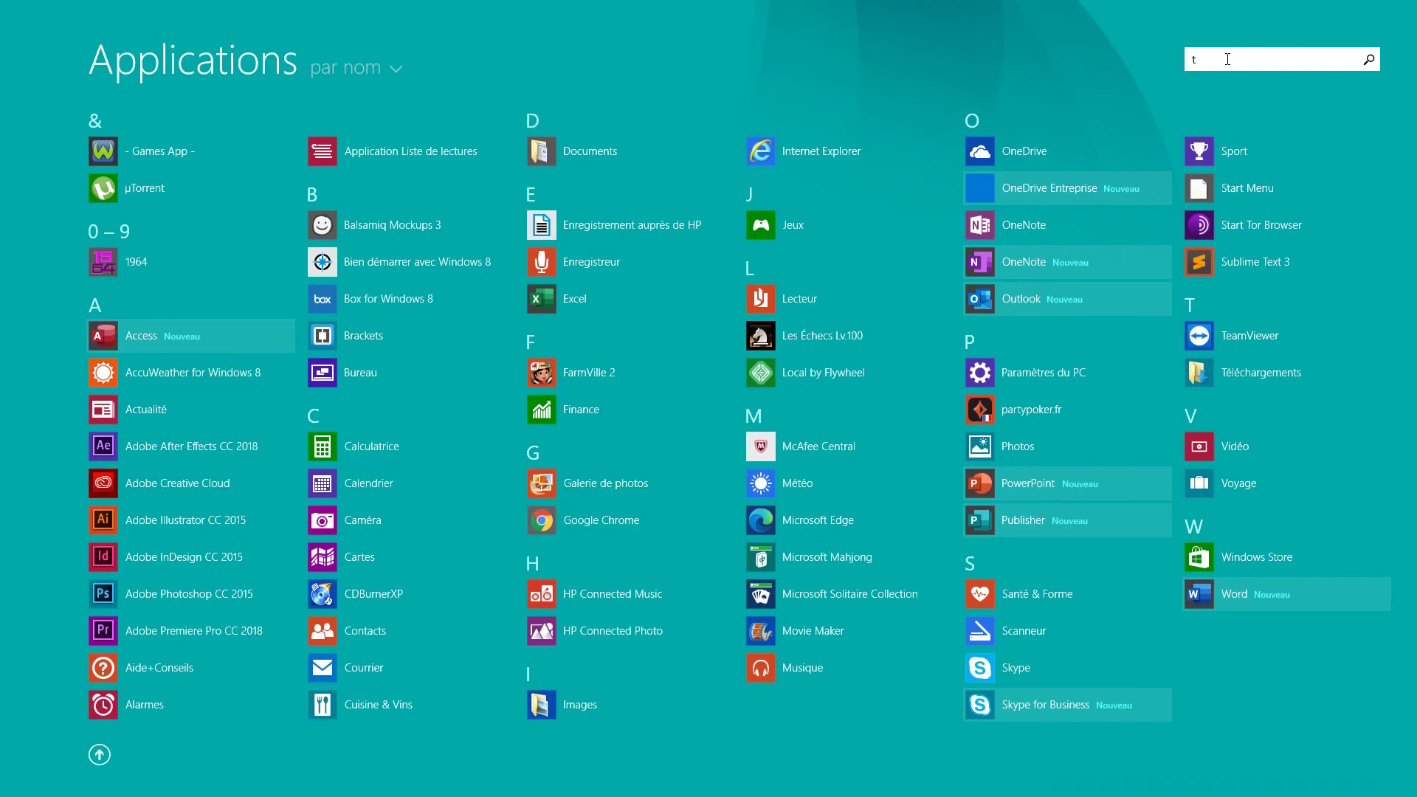
type("eams")
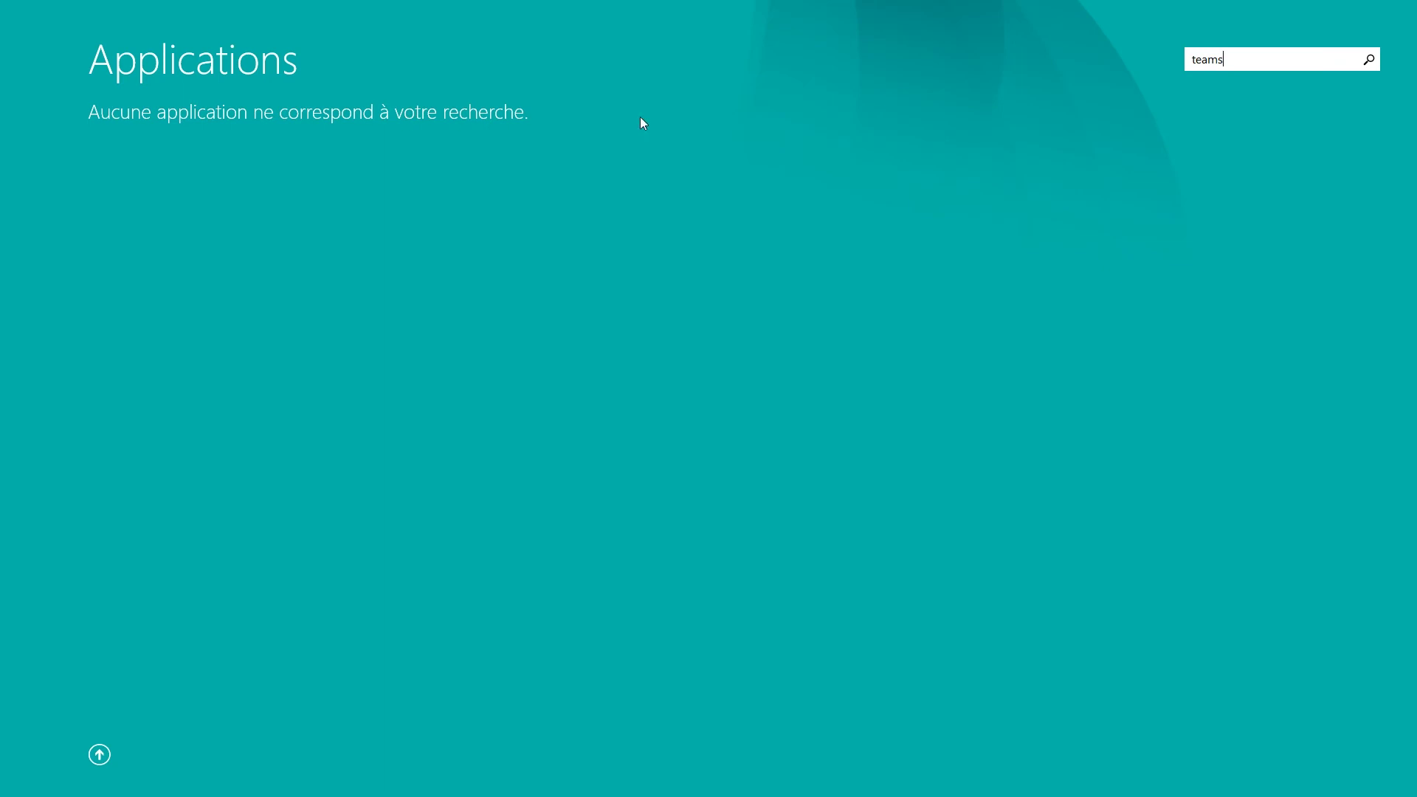
key("BackSpace")
key("BackSpace")
key("BackSpace")
key("BackSpace")
key("BackSpace")
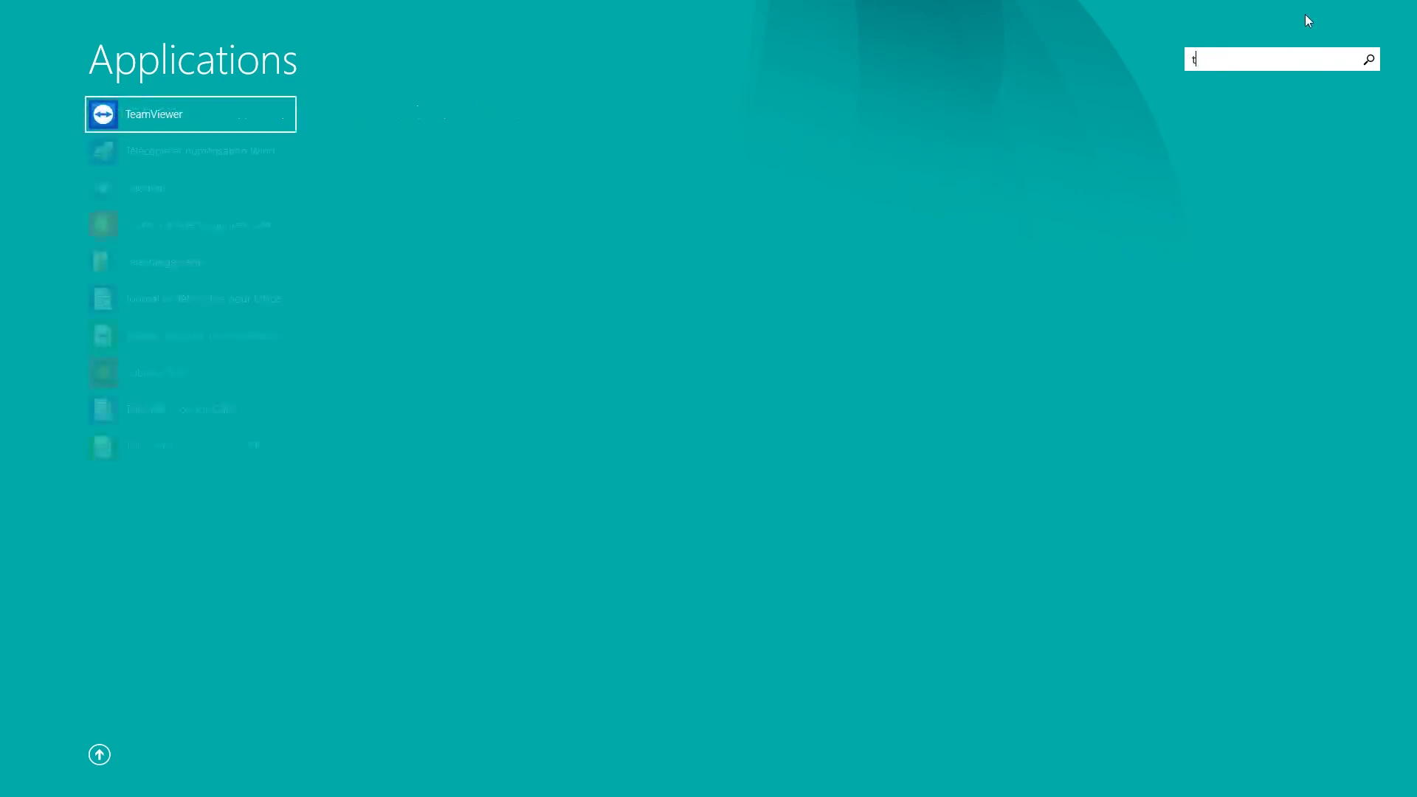
left_click(100, 754)
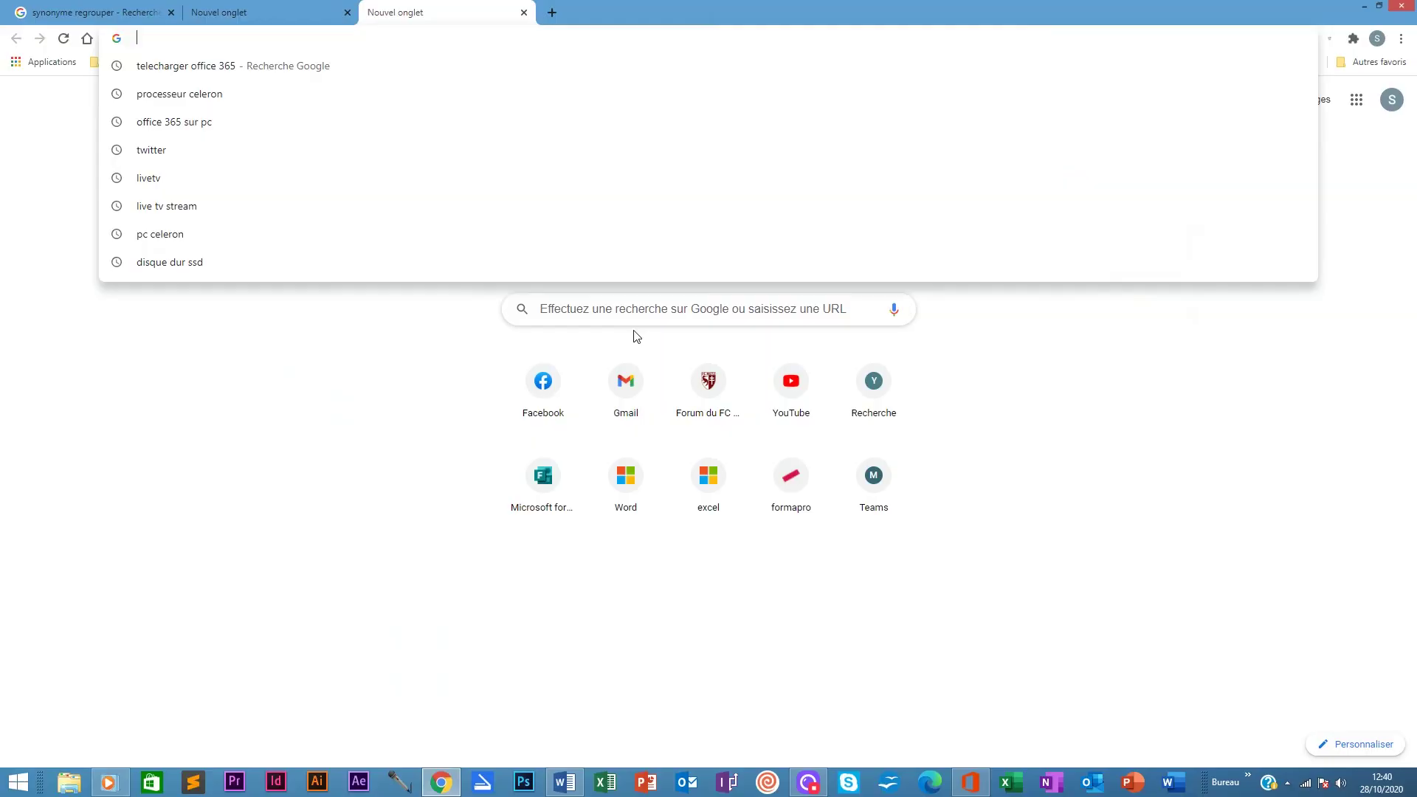
left_click(635, 318)
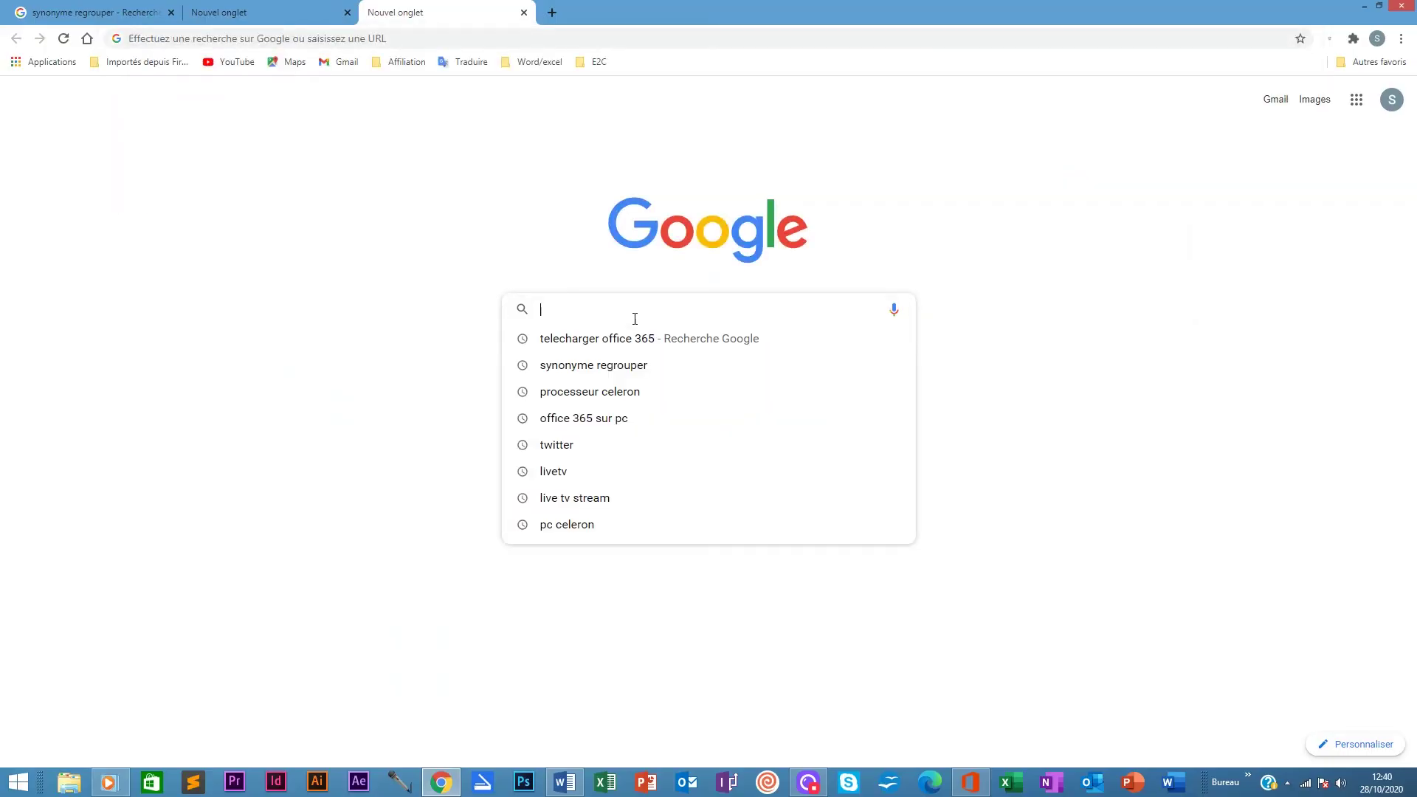
Search Google for 'office 365', open Office 365 Login, and sign in, staying signed in
type("office ")
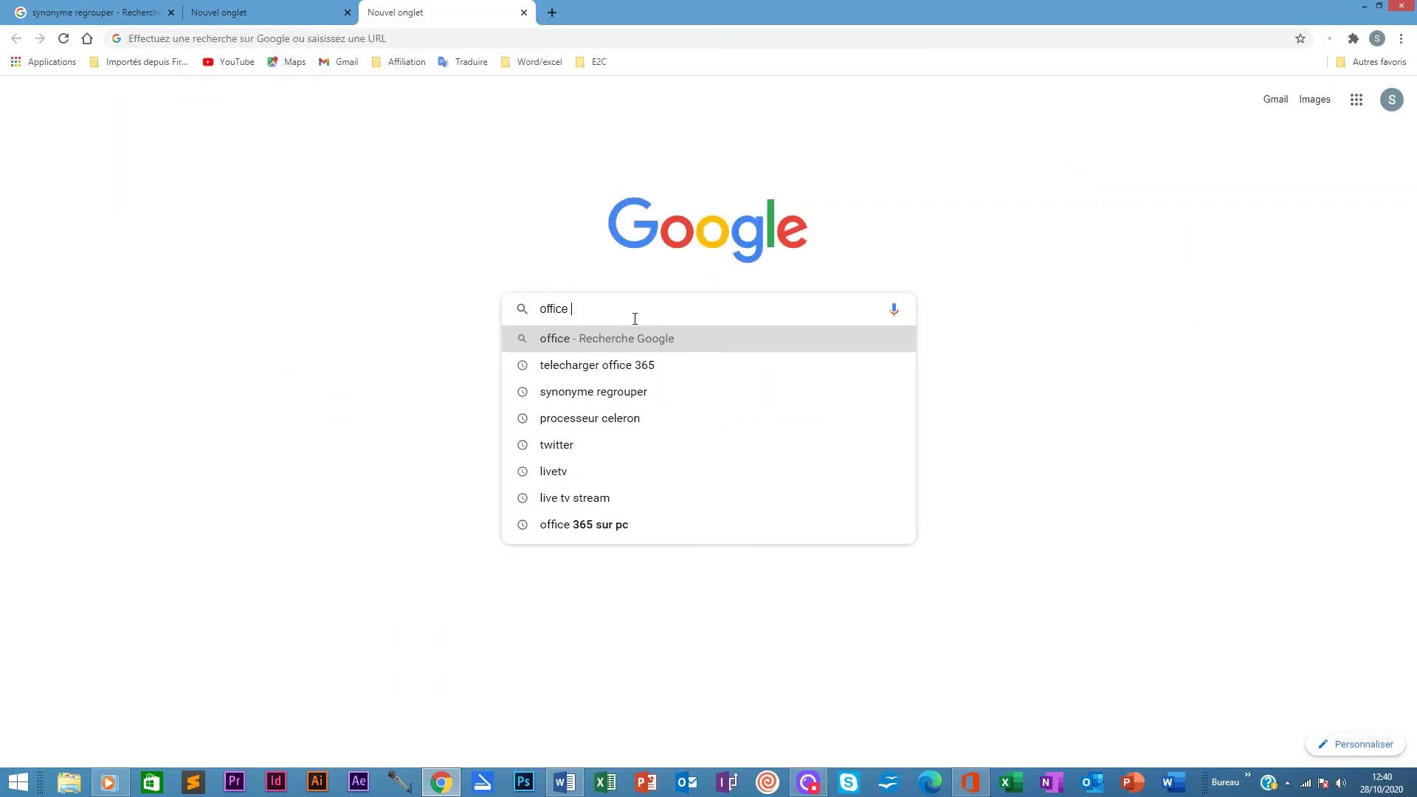
type("365")
key("Return")
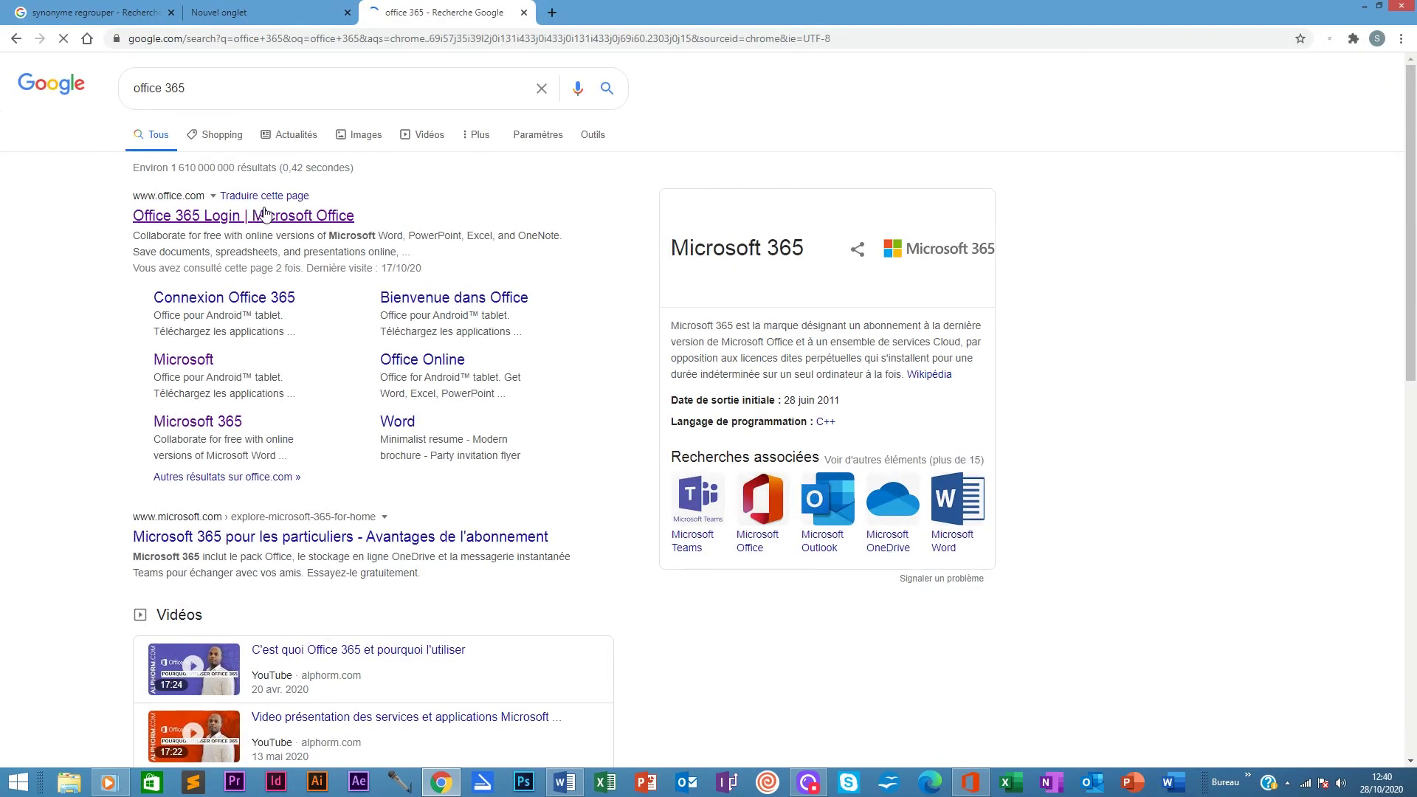
left_click(185, 216)
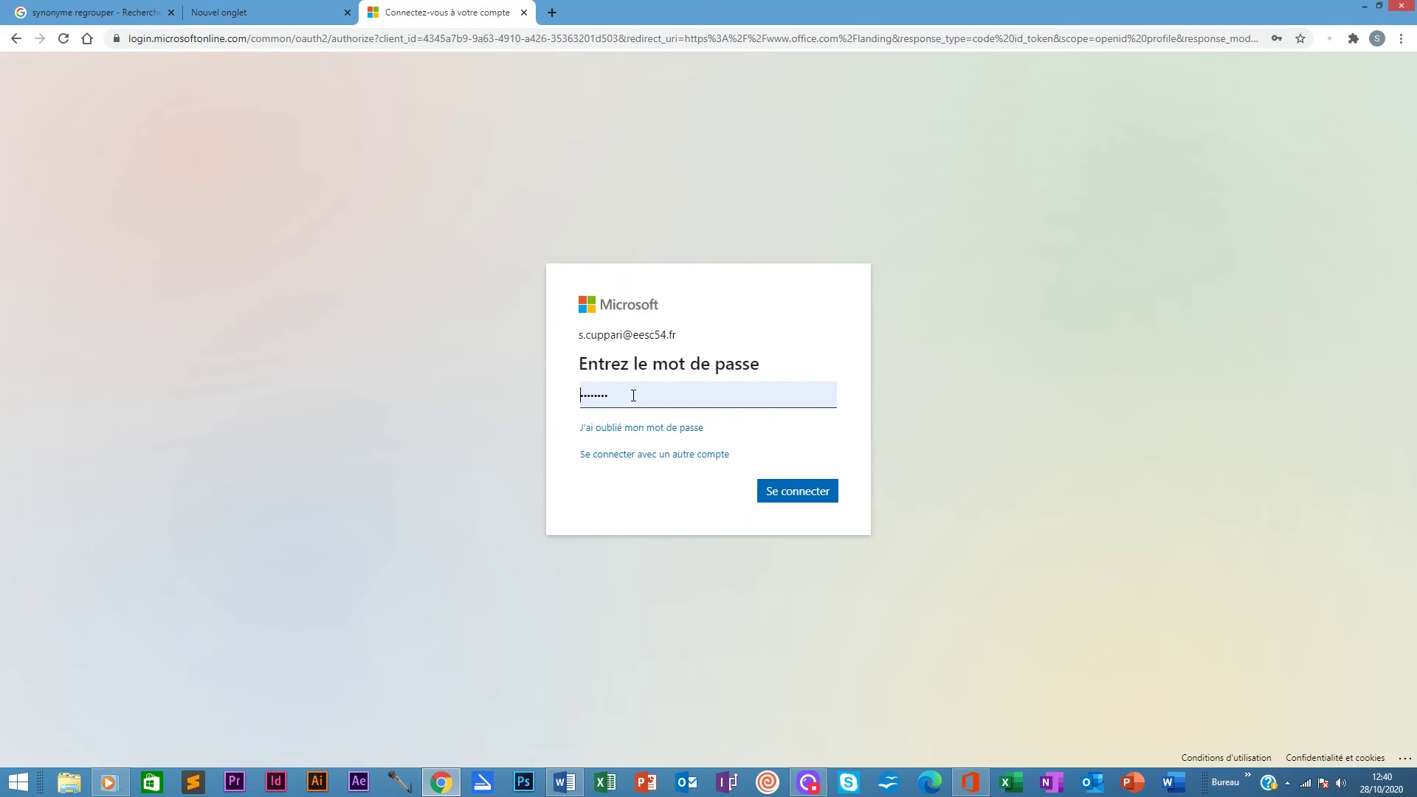
left_click(797, 491)
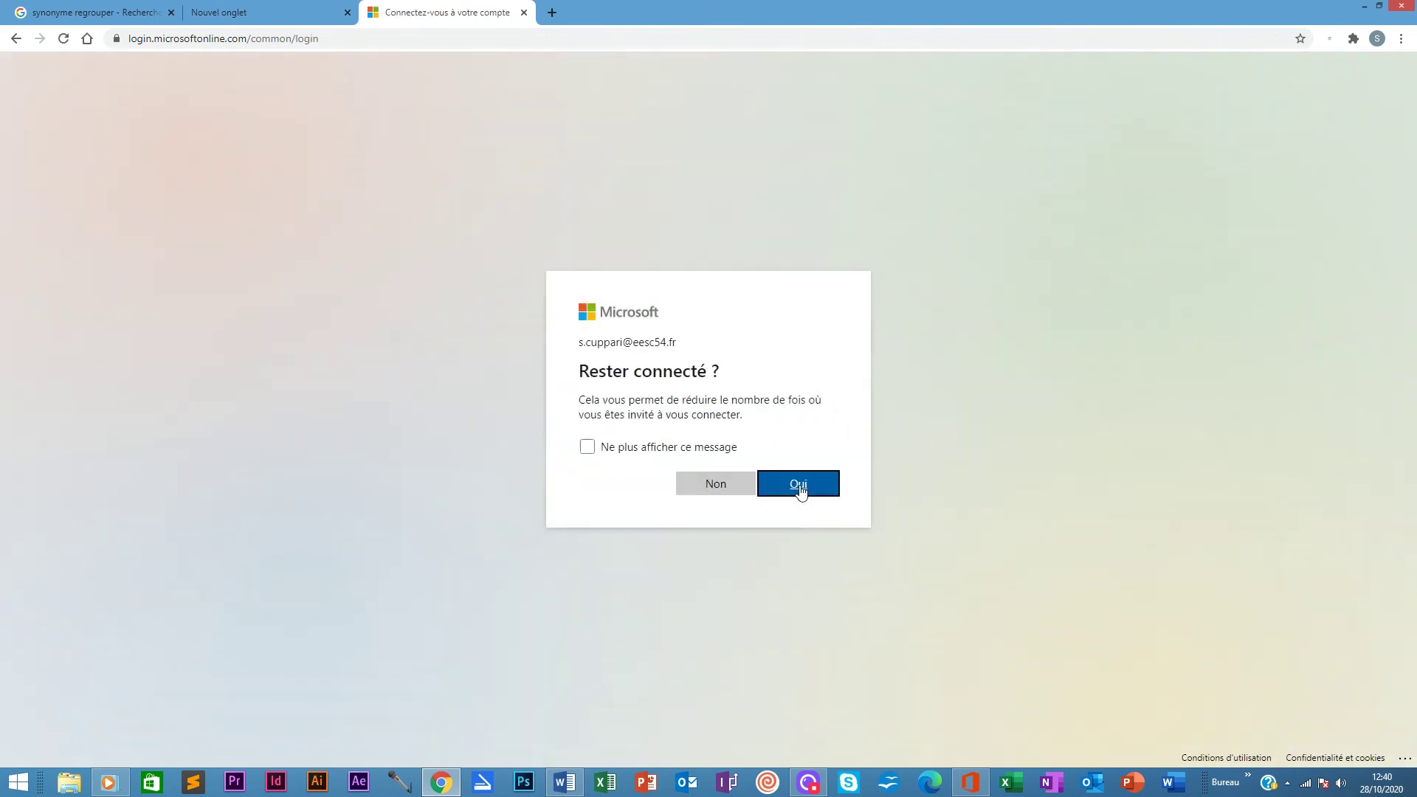
left_click(800, 490)
left_click(801, 490)
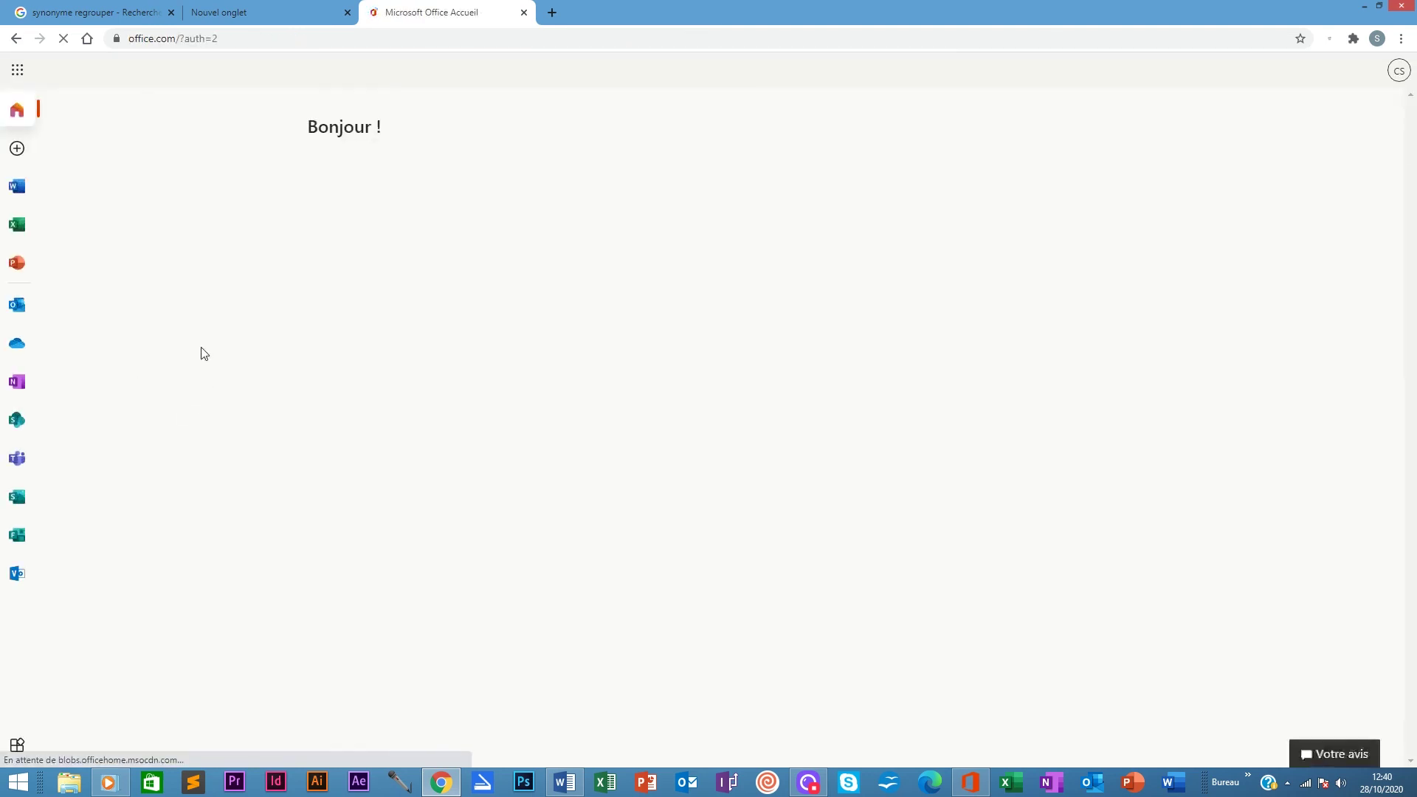
Open Microsoft Teams from the Office.com app bar and download the Teams_windows_x64.exe desktop installer
left_click(14, 461)
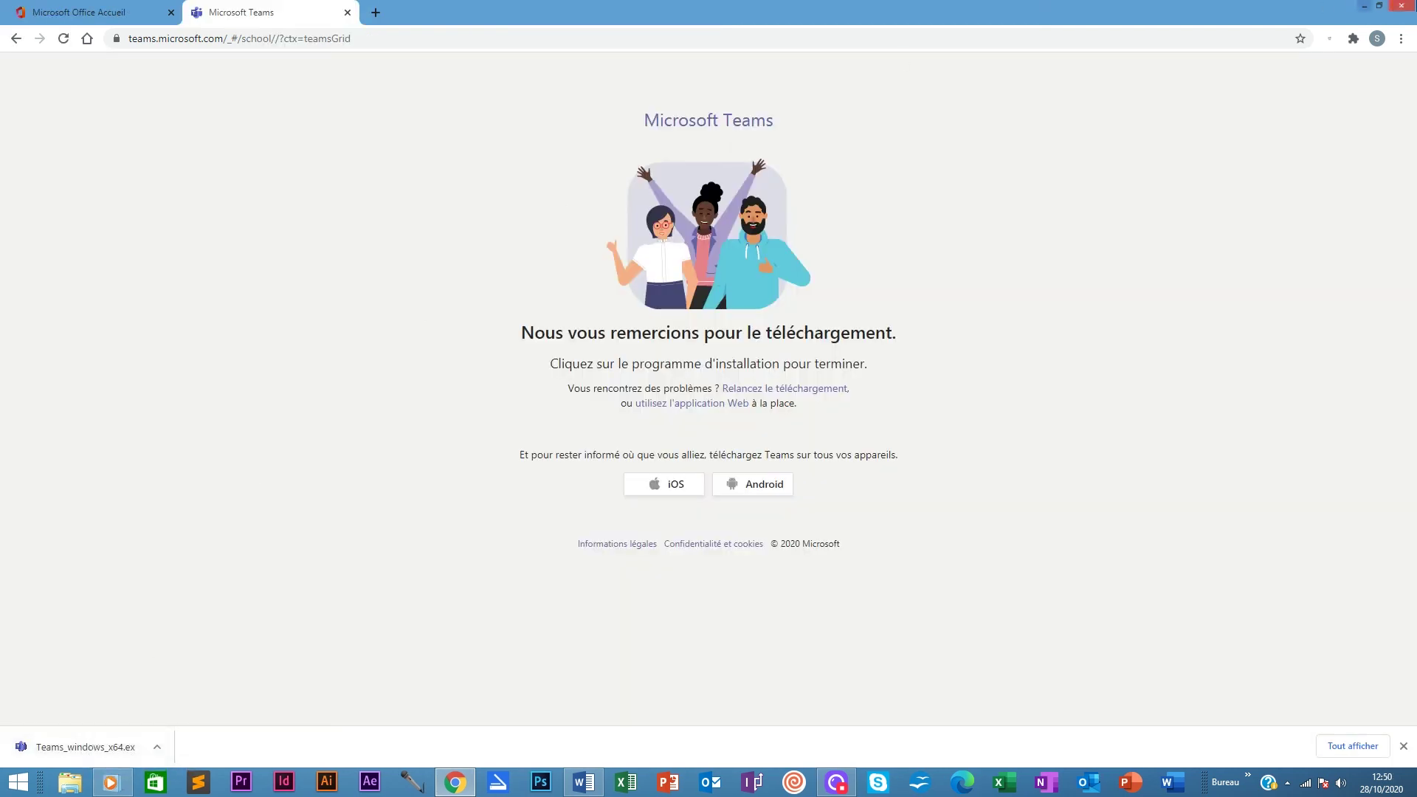
left_click(1364, 6)
Launch Teams_windows_x64.exe from the desktop and allow it to run in the security warning
double_click(389, 488)
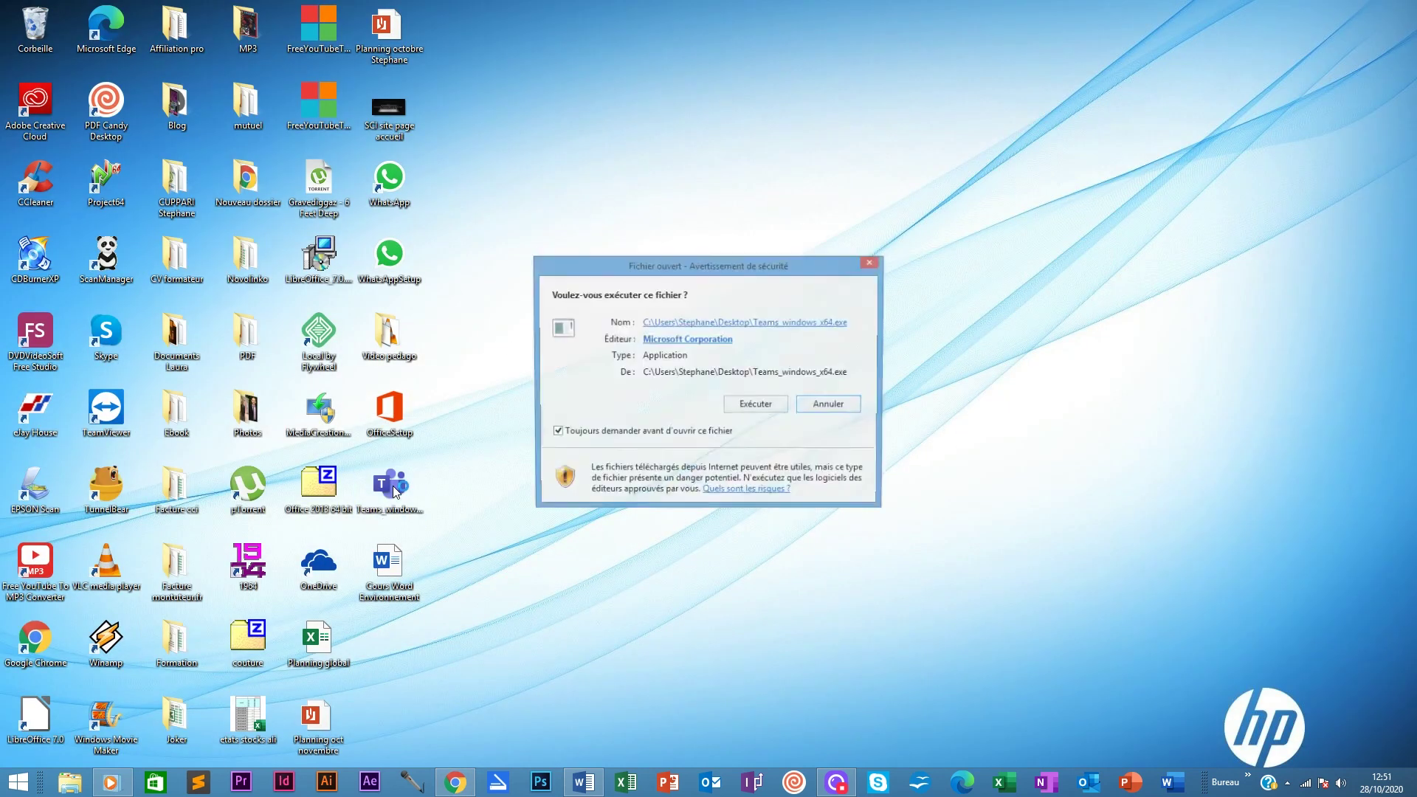
left_click(761, 406)
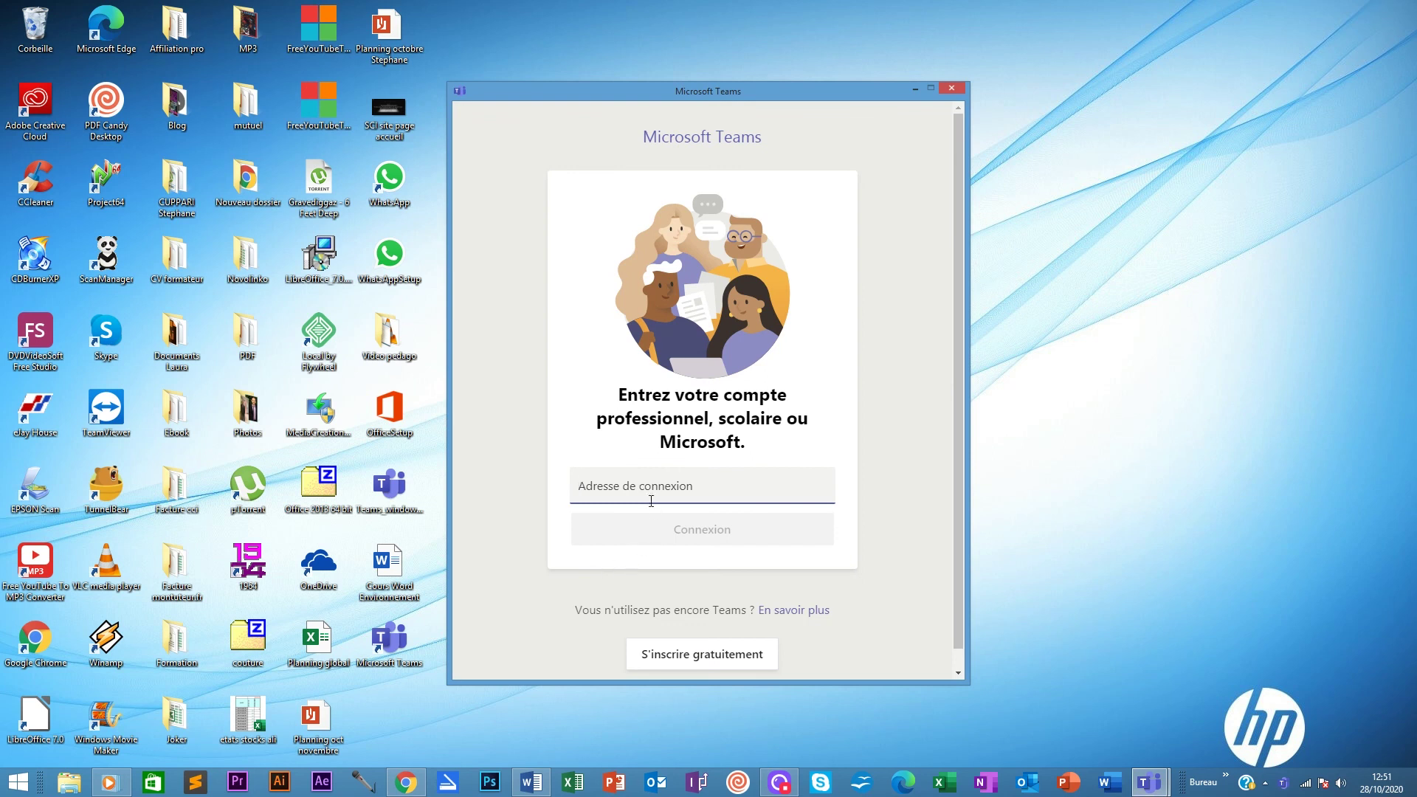
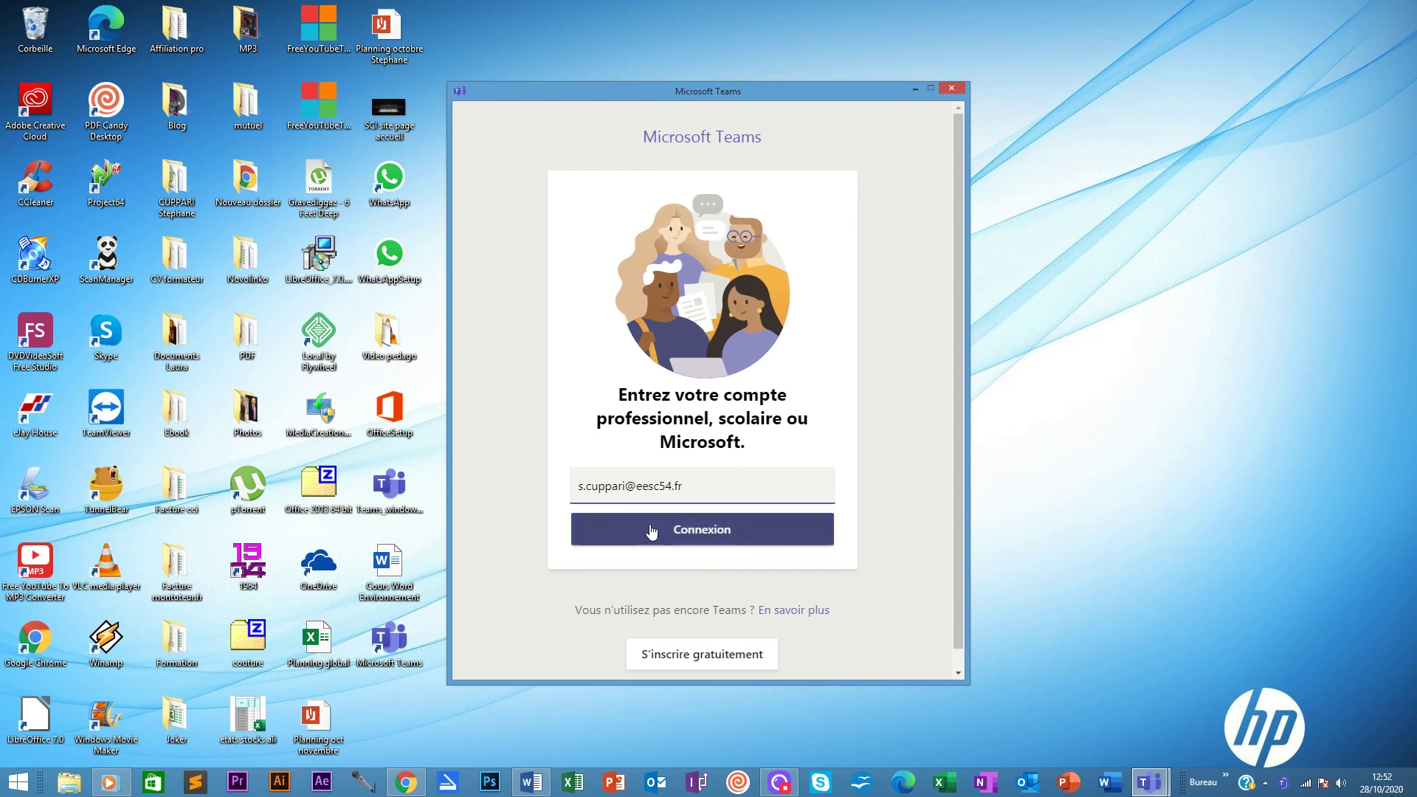
Sign in to Microsoft Teams with the work e-mail address and its account password
left_click(652, 530)
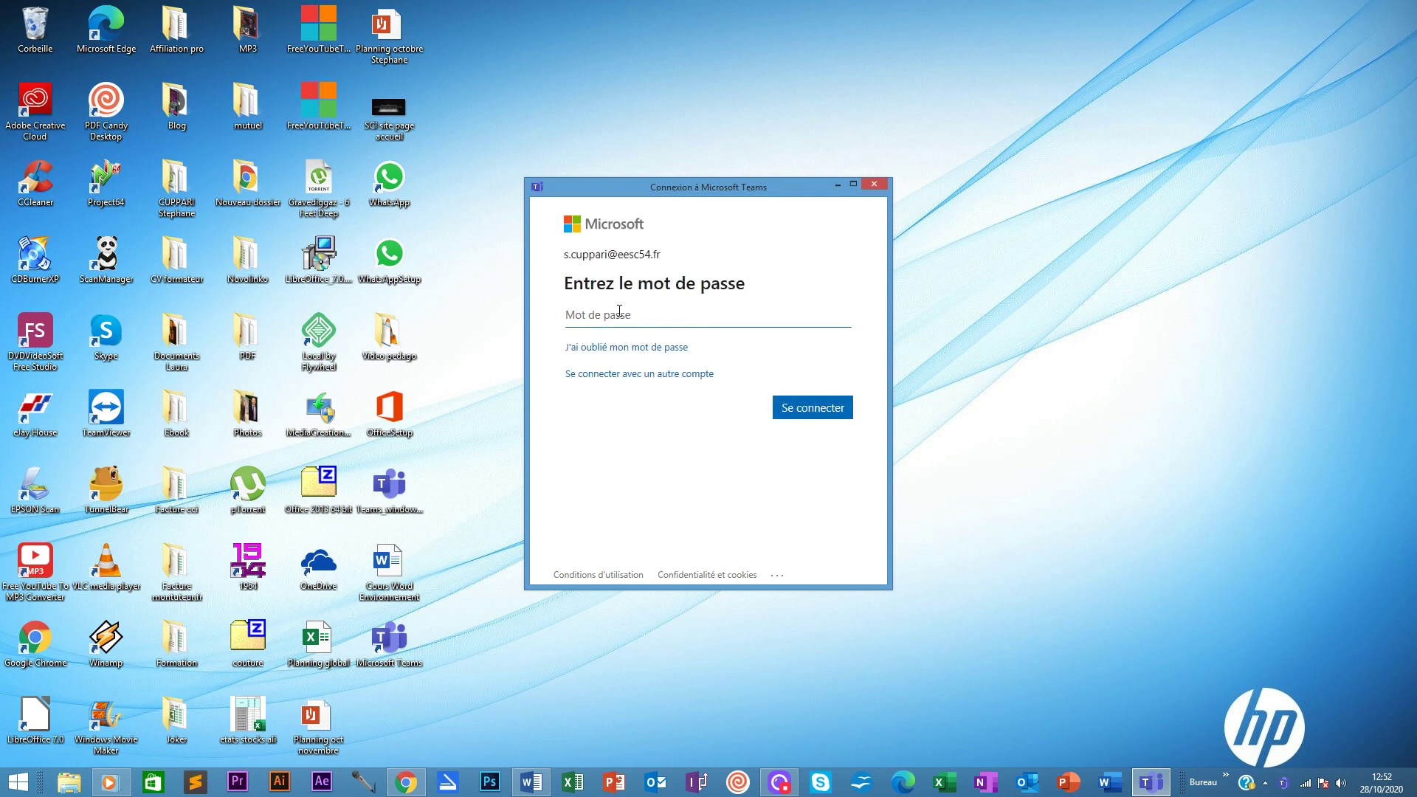
type("••••••••")
key("Return")
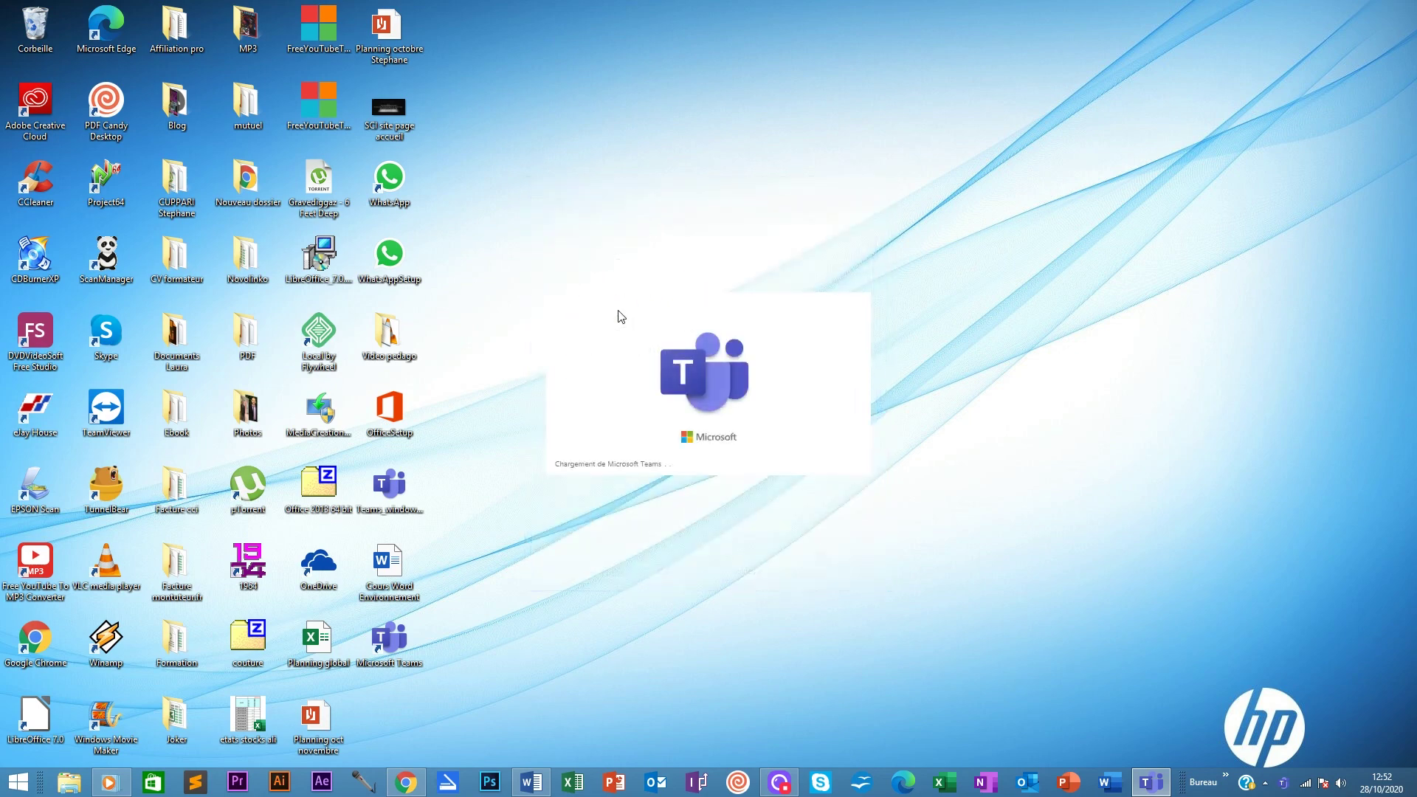